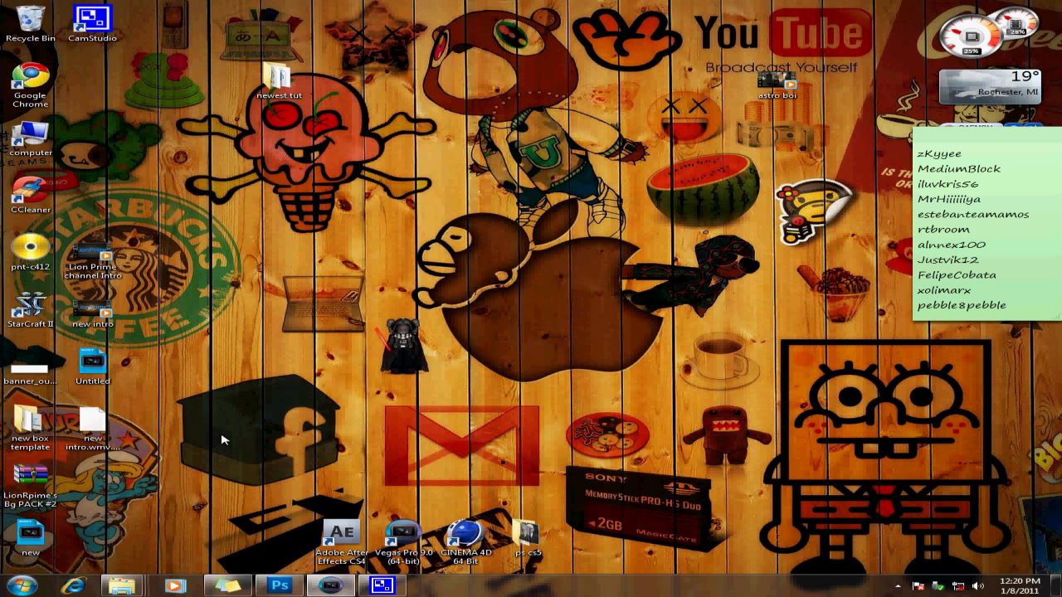
Preview the Lion Prime channel Intro and the new intro video in the media player
double_click(115, 255)
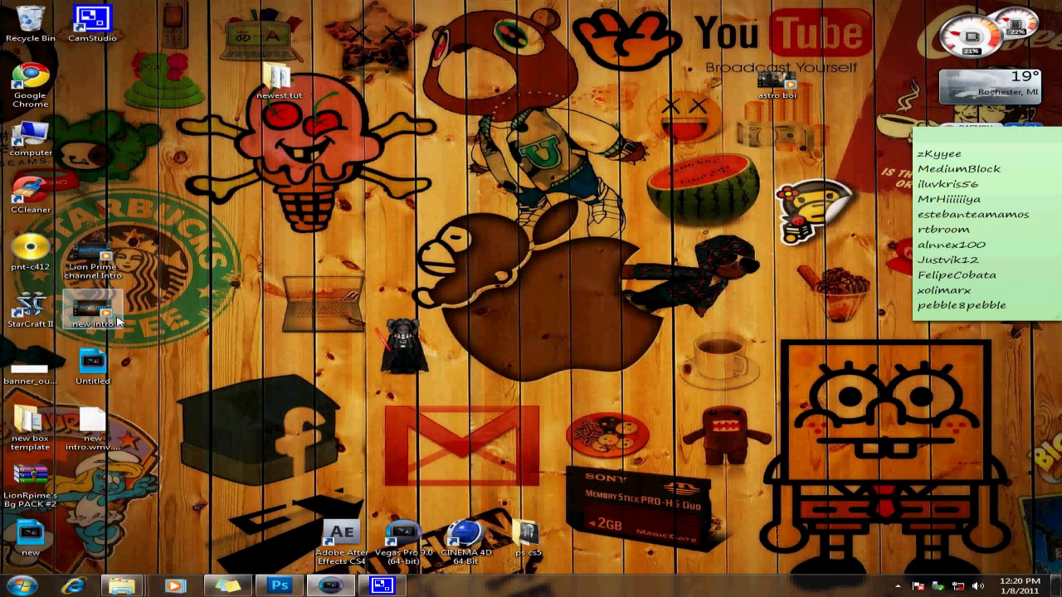
double_click(106, 311)
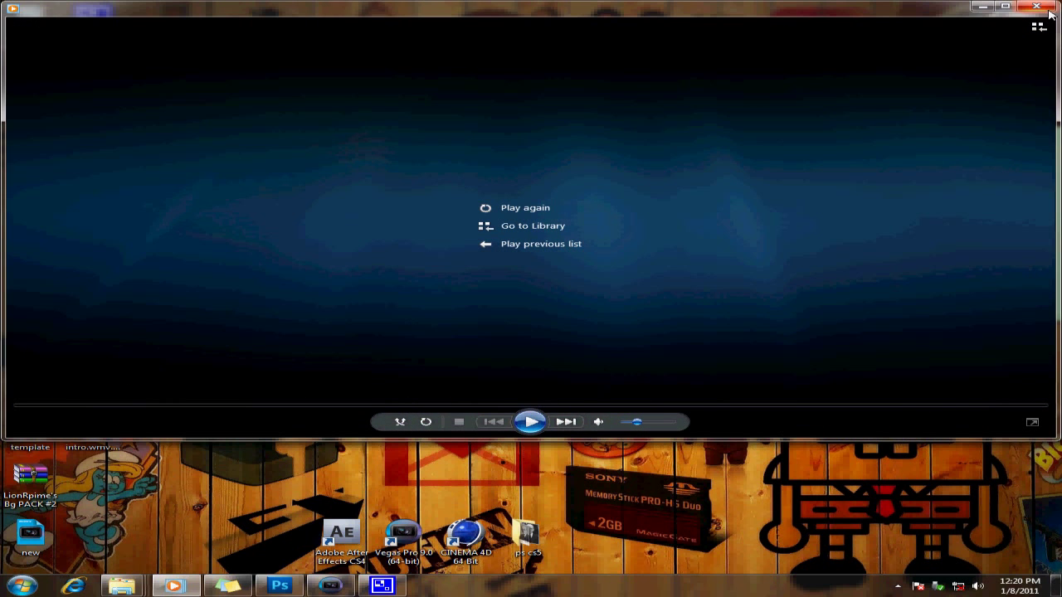
left_click(1036, 7)
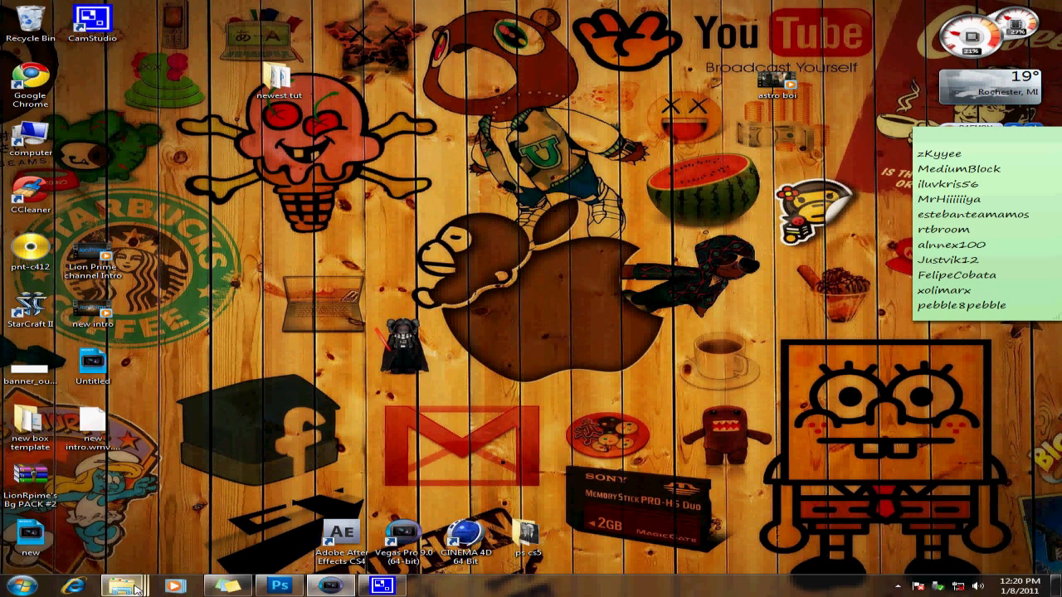
Drag the Lion Prime channel Intro from the Action_Essentials_720p folder into the Vegas timeline
mouse_move(135, 589)
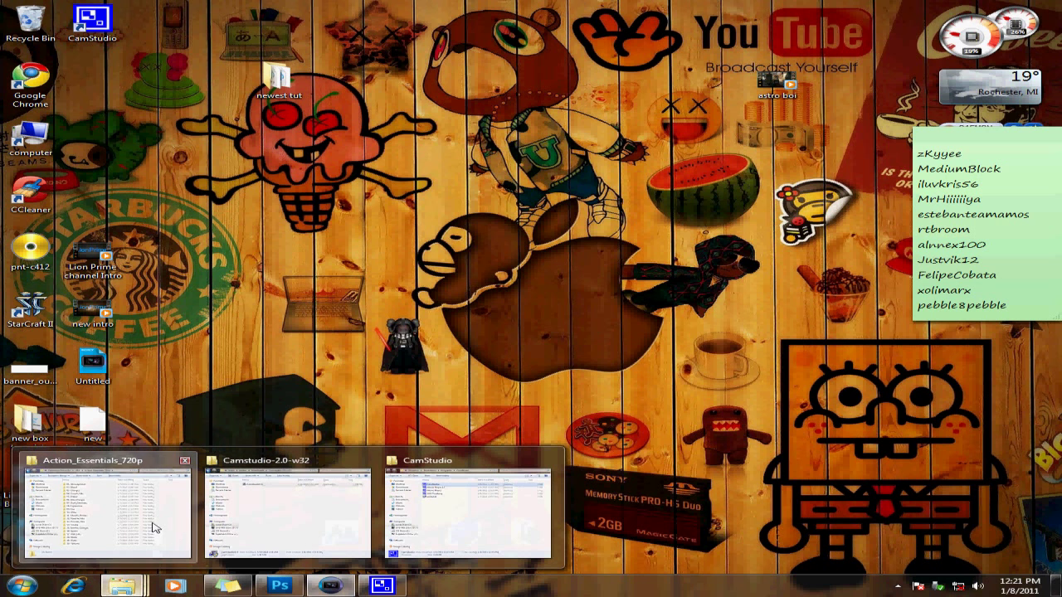
left_click(103, 510)
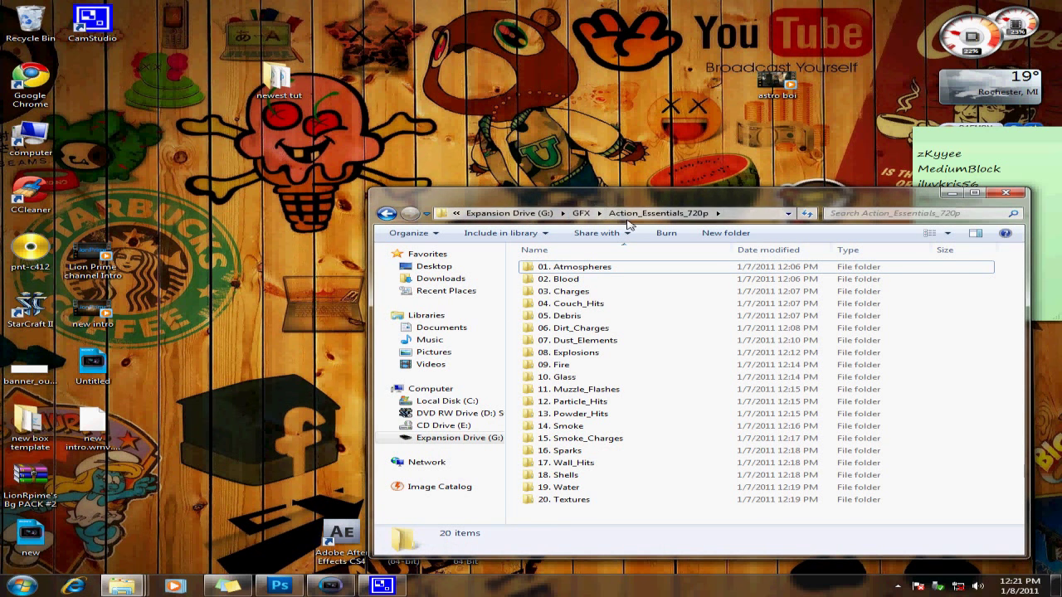
left_click_drag(663, 199, 618, 172)
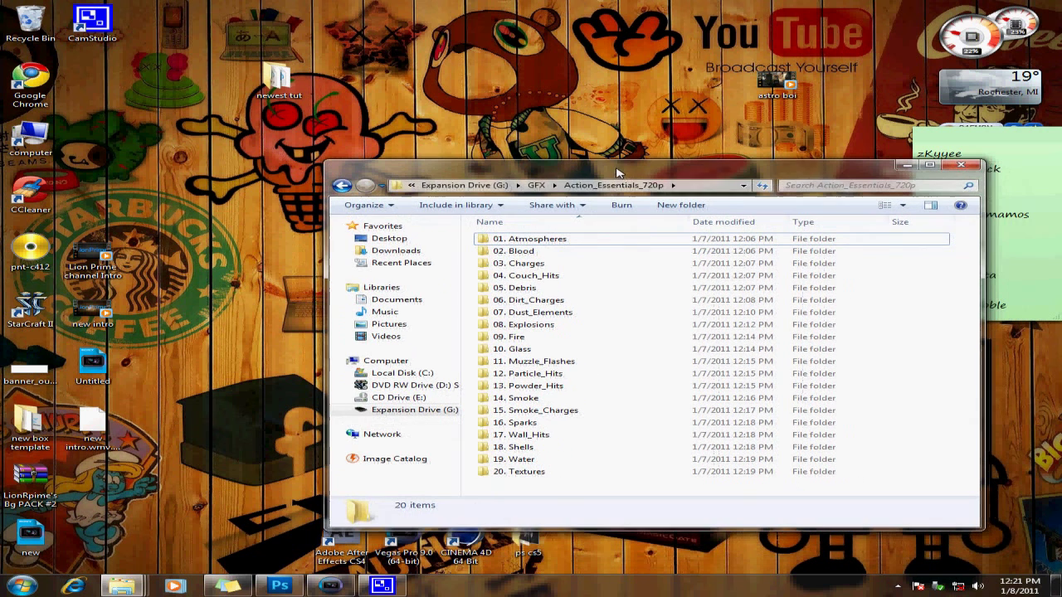
left_click(909, 167)
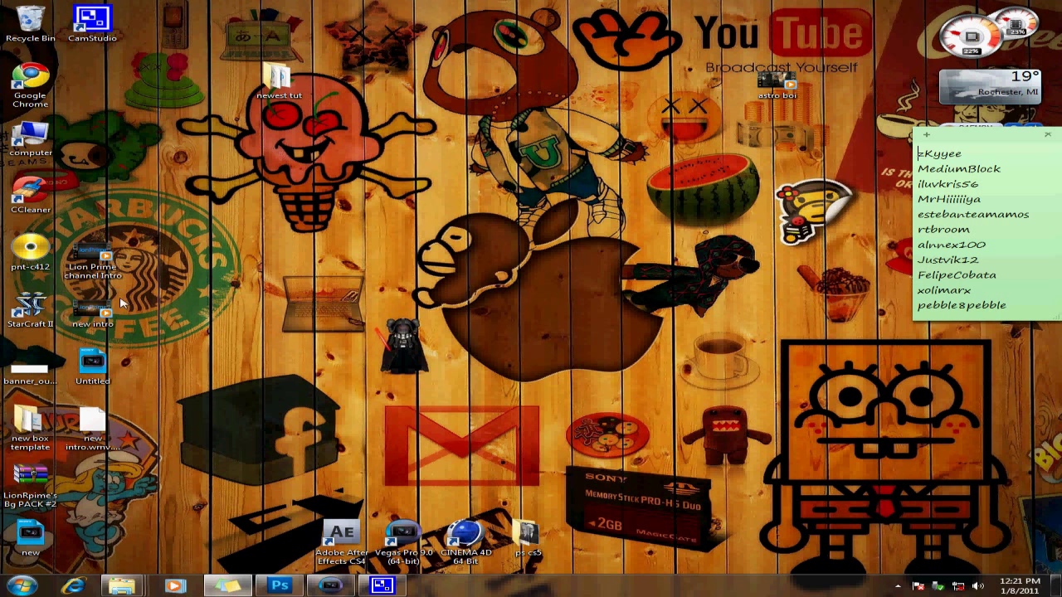
left_click_drag(96, 266, 403, 535)
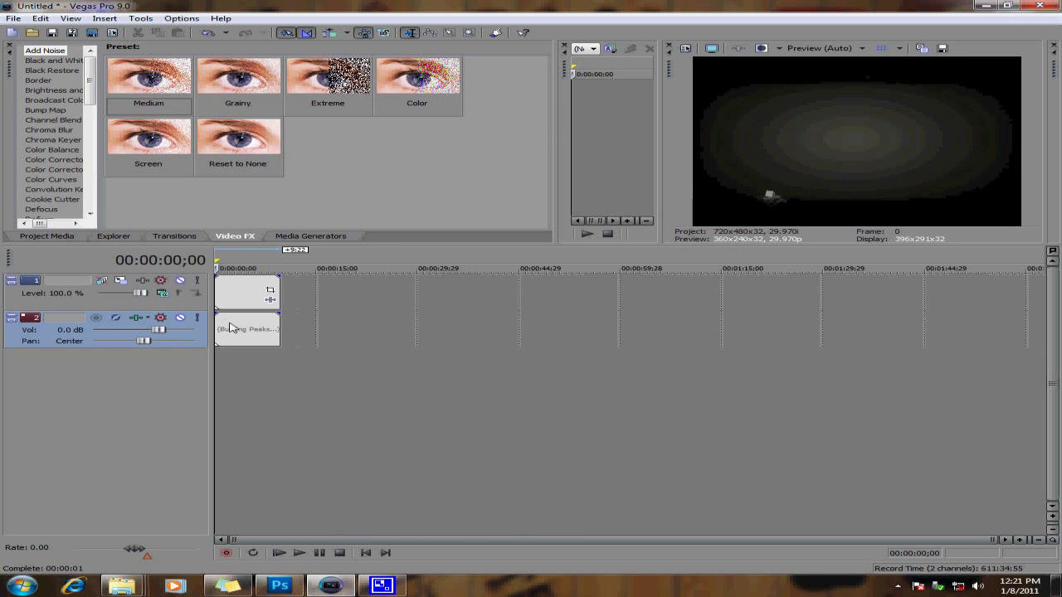
Set project video properties to the HDV 720-30p template with Best rendering quality
left_click(672, 48)
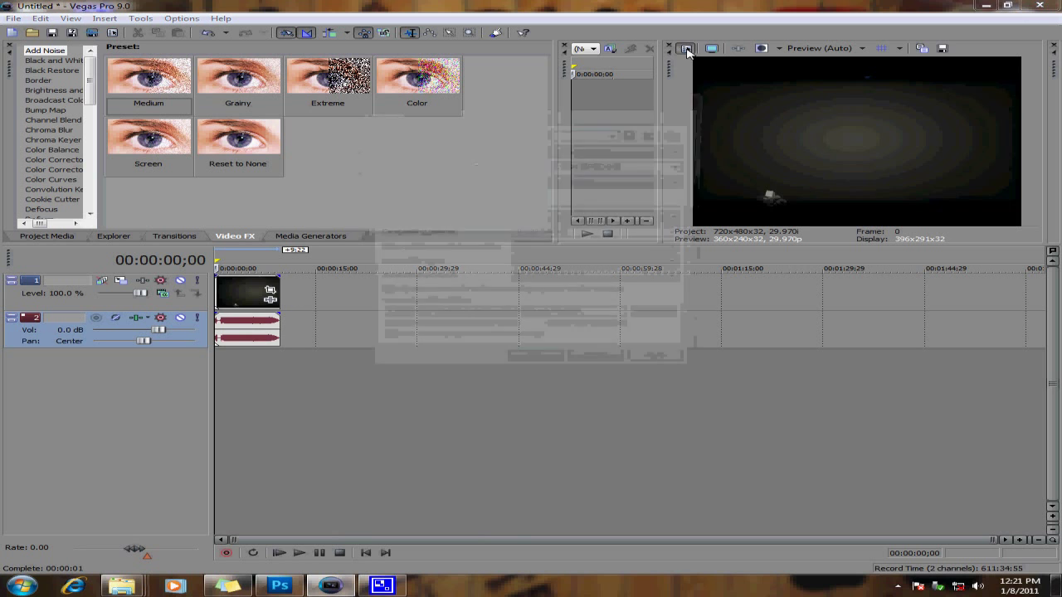
left_click(617, 134)
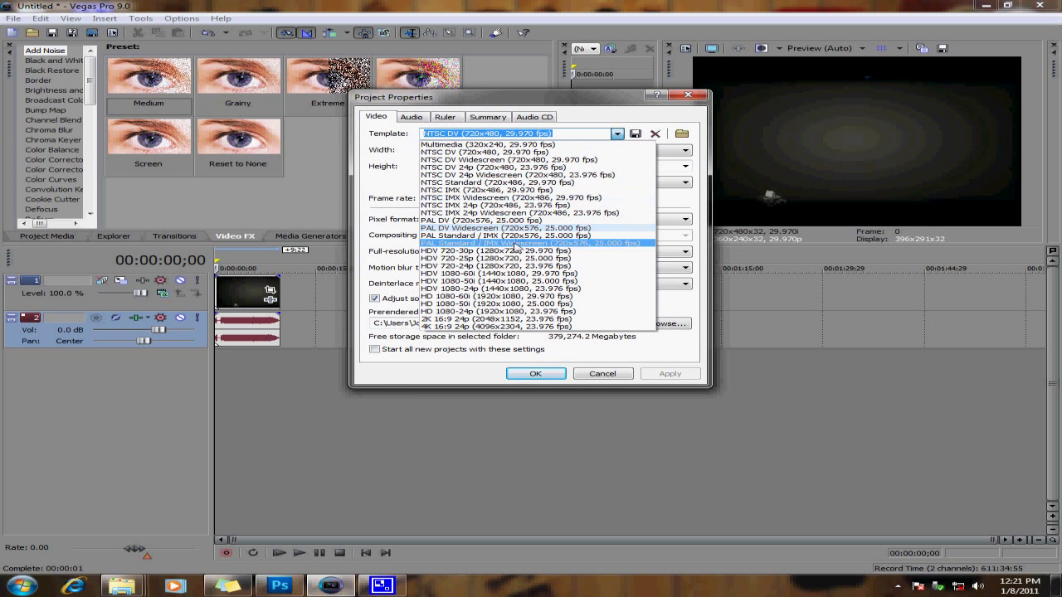
left_click(527, 250)
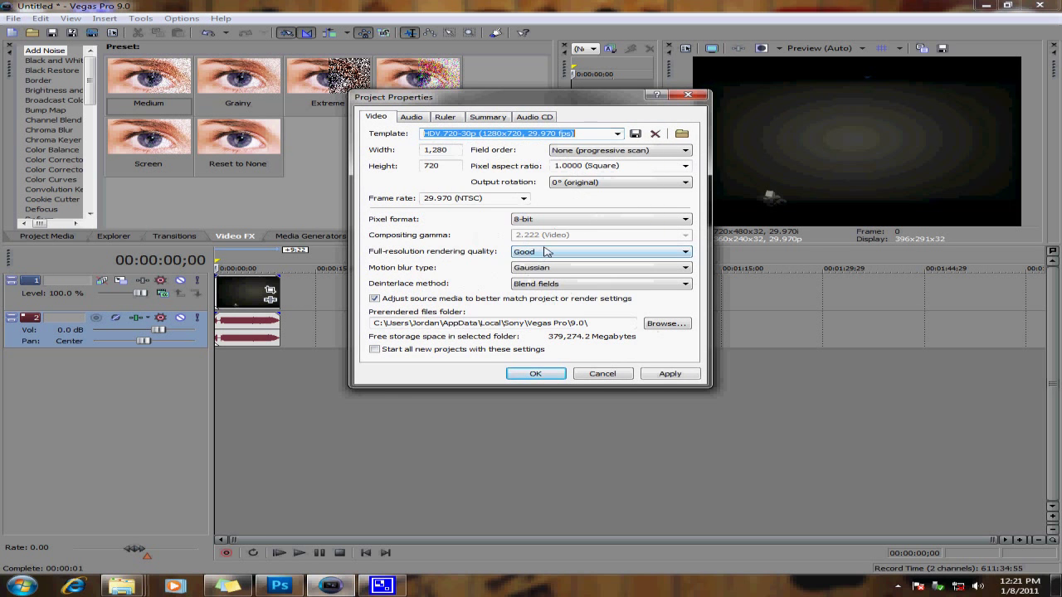
left_click(543, 251)
left_click(540, 285)
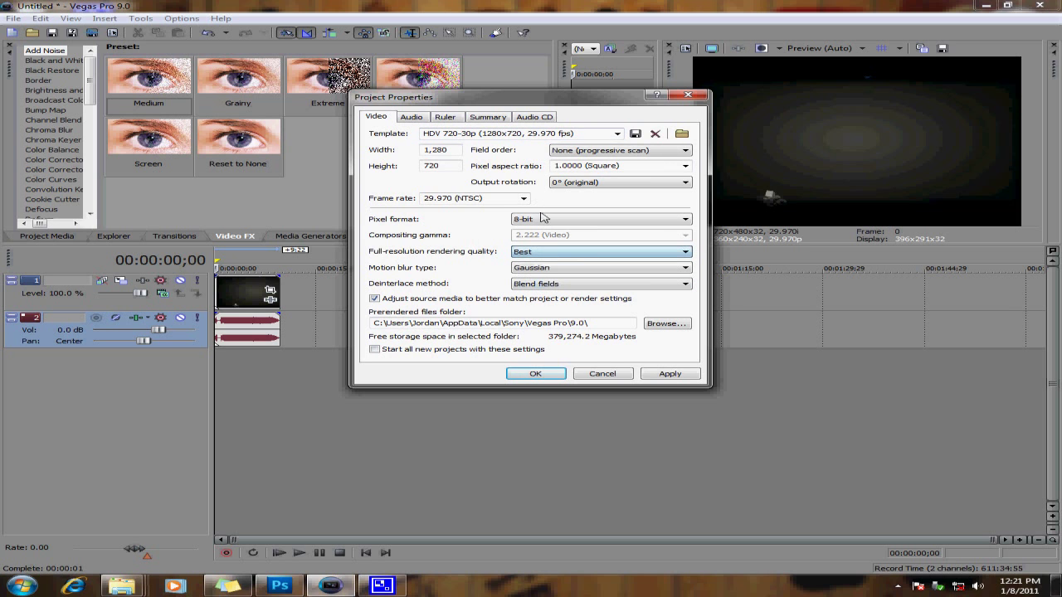
left_click(680, 371)
left_click(556, 374)
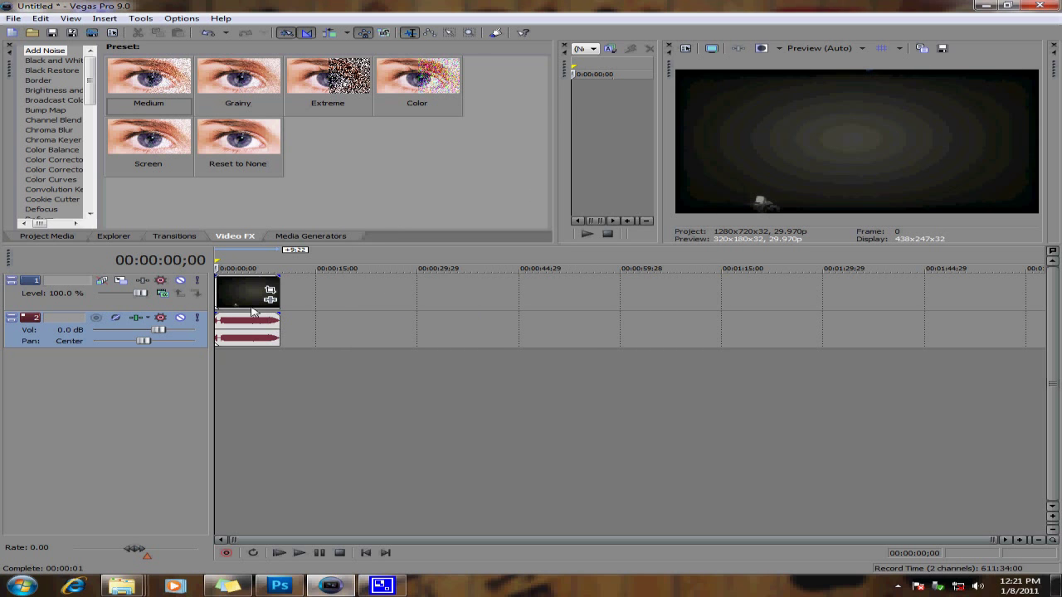
Check the intro at 00:00:07;03 and 00:00:03;20, return to the start, then hide Vegas
left_click(263, 368)
left_click(240, 367)
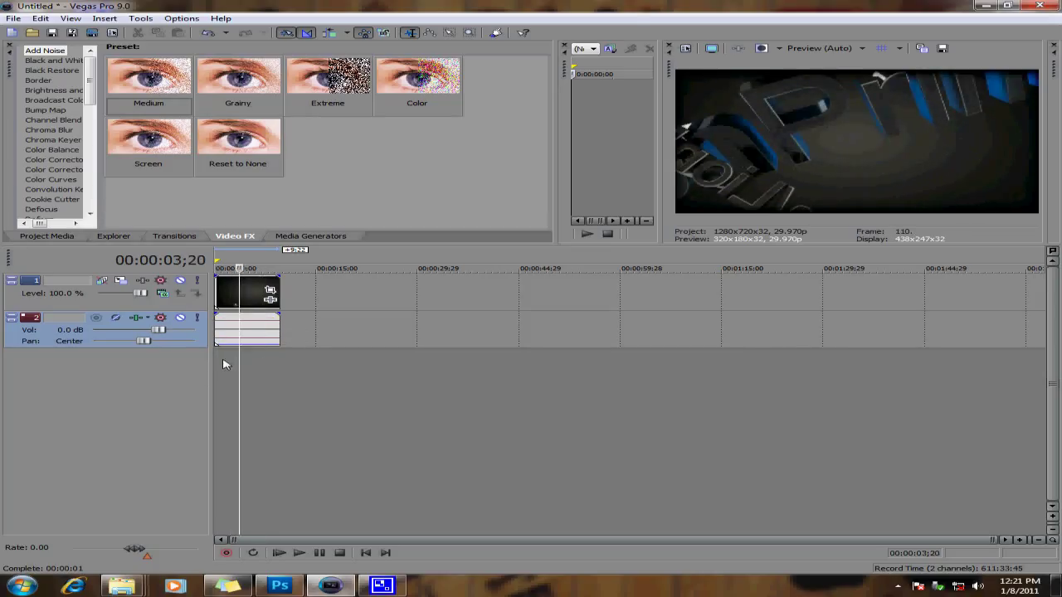
left_click(221, 362)
scroll(274, 362, "up", 3)
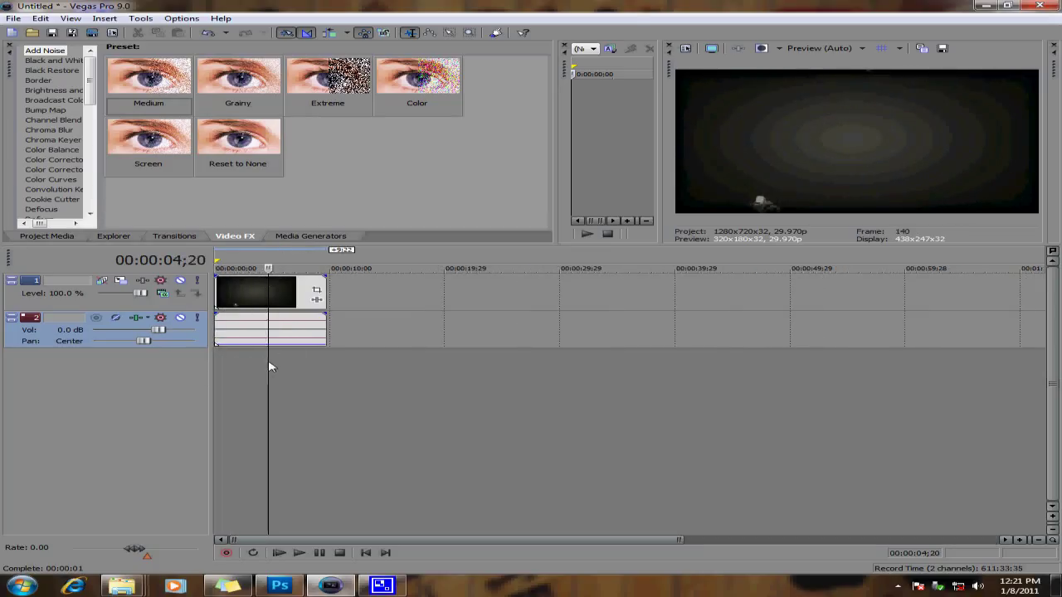
left_click(985, 6)
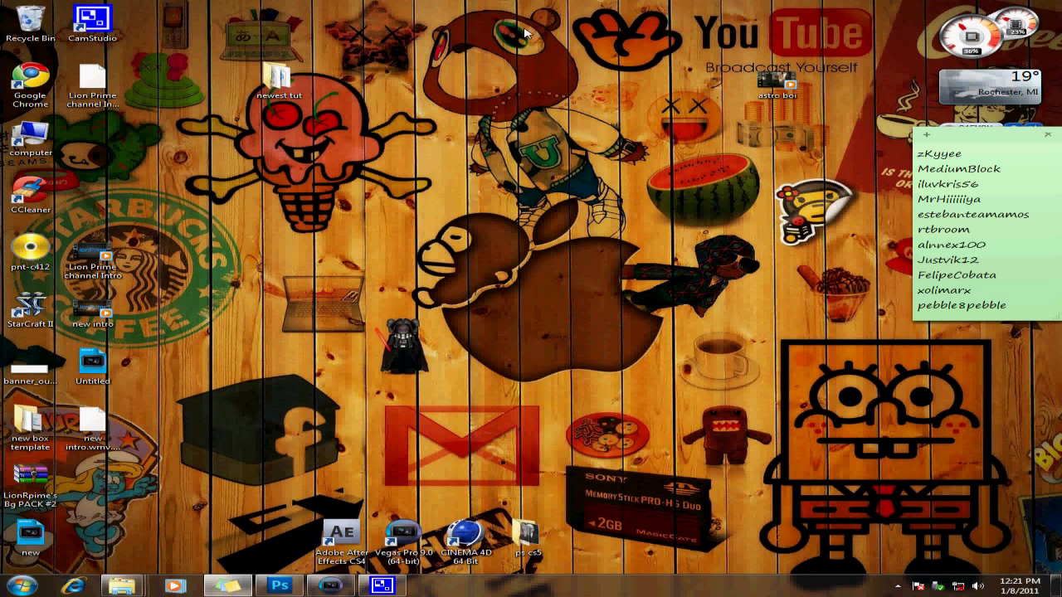
Open the newest tut folder, select its four effect clips and drag Fire_AtCam_02 to Vegas
double_click(274, 79)
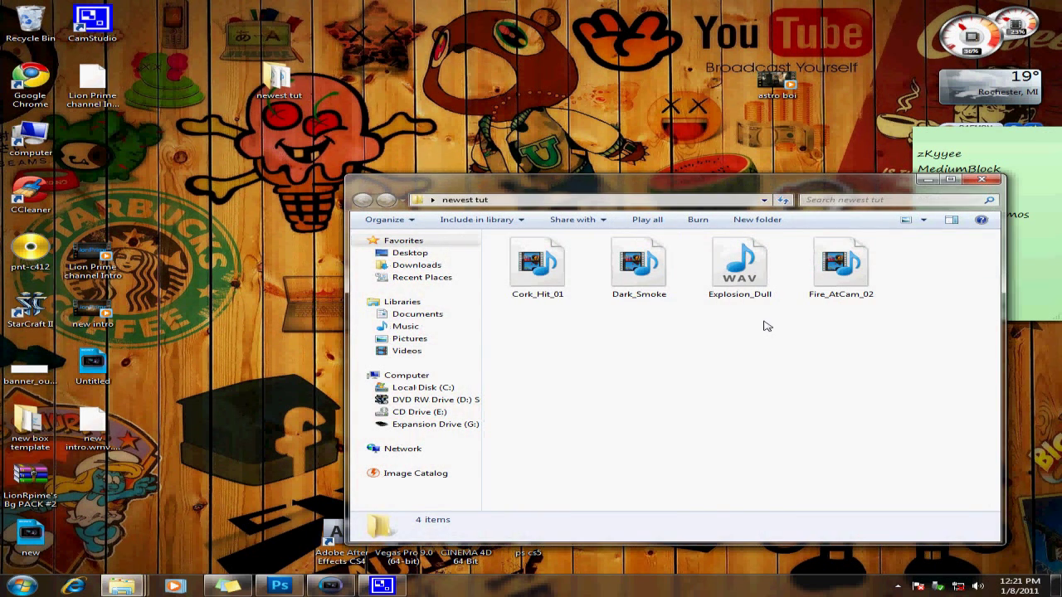
left_click_drag(925, 311, 821, 353)
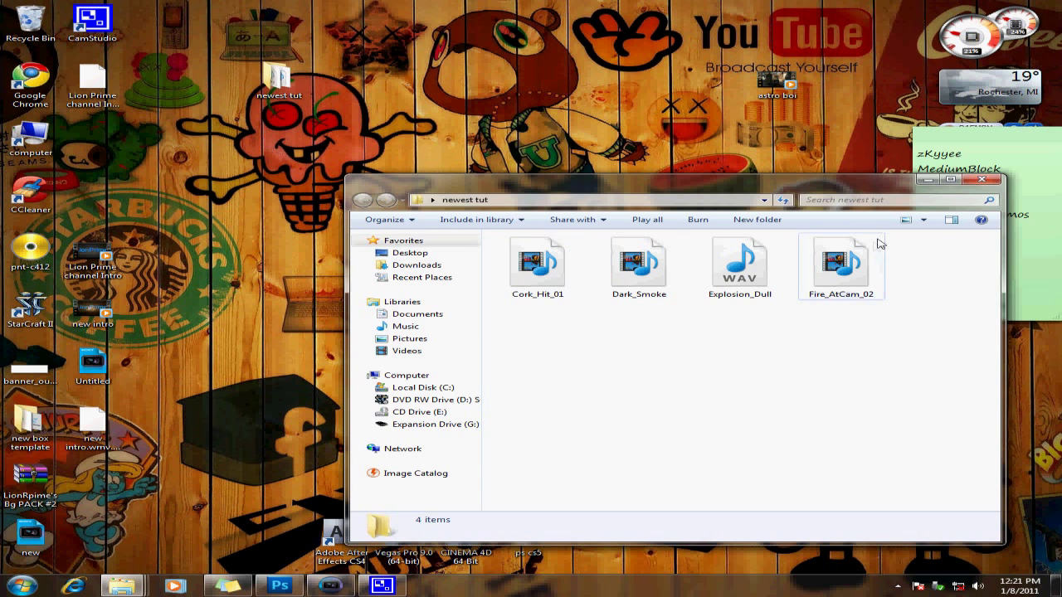
left_click_drag(862, 261, 272, 307)
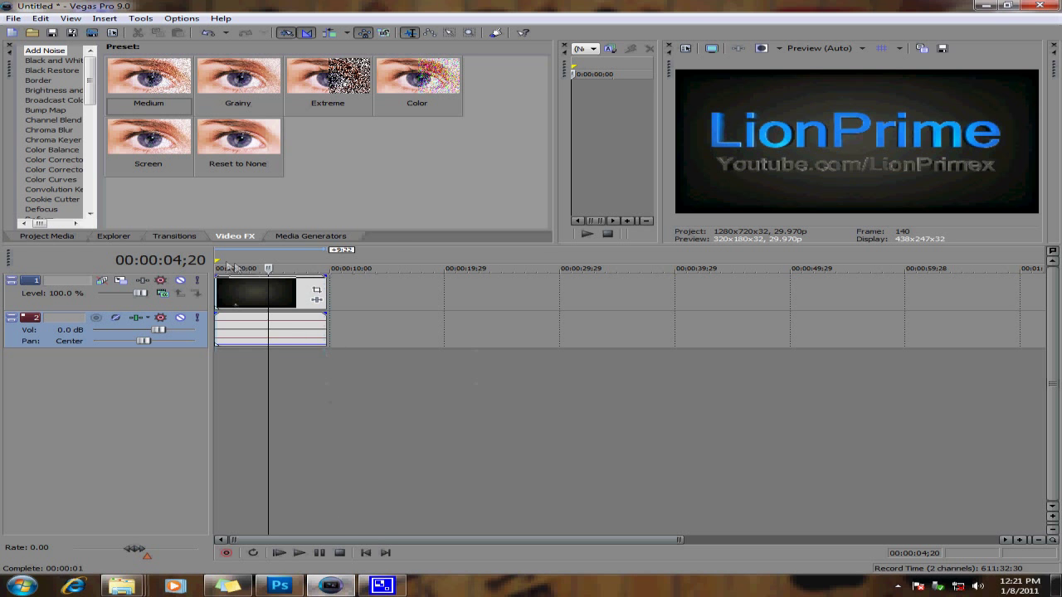
Drop the fire clip onto a new top track and preview it around 00:00:01;07–01;18
left_click_drag(221, 263, 265, 294)
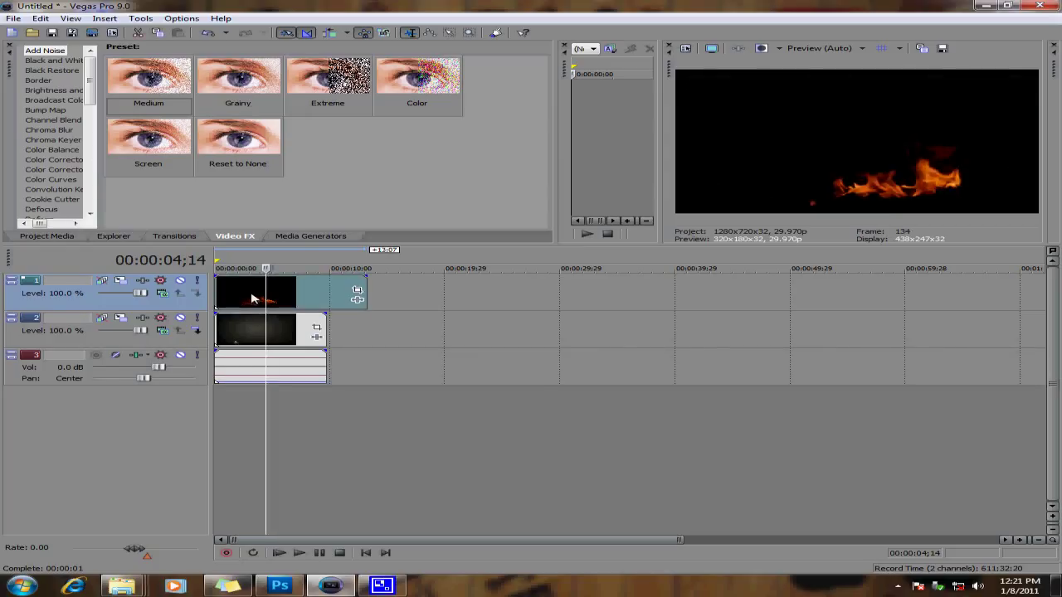
left_click(246, 296)
left_click_drag(260, 292, 217, 286)
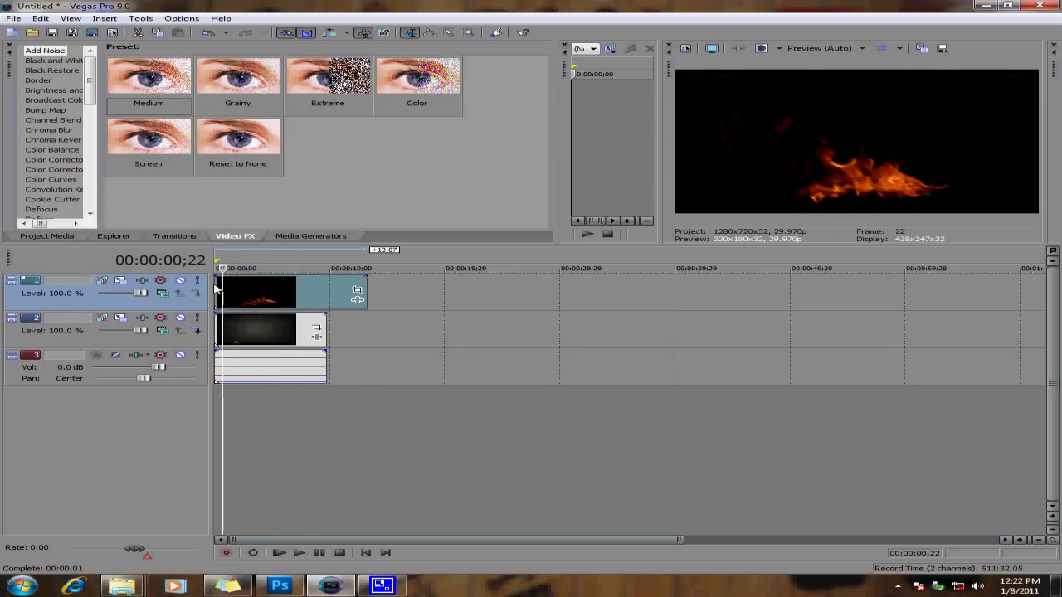
left_click(314, 293)
left_click(230, 293)
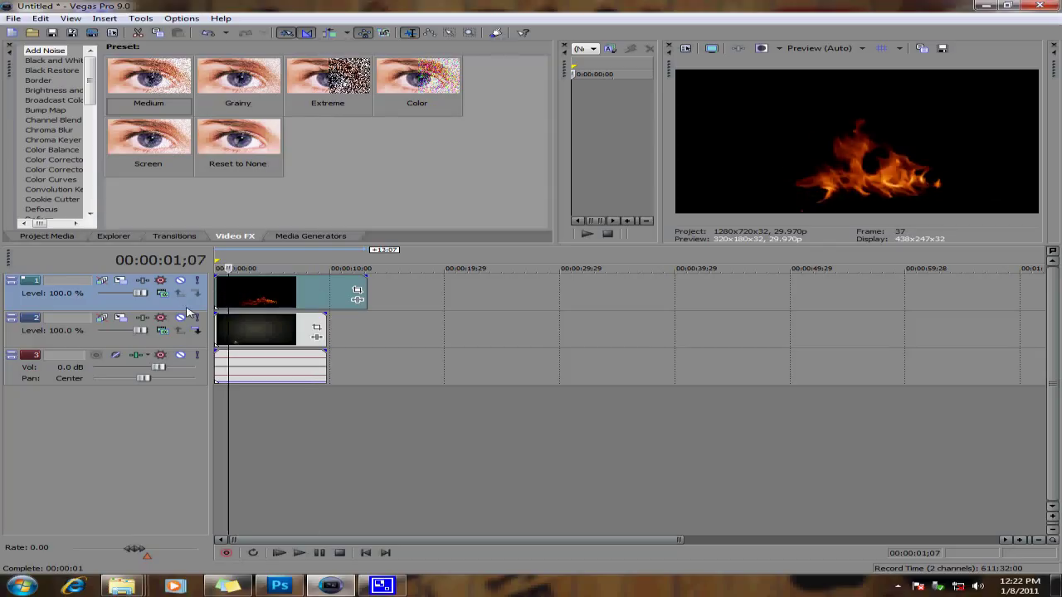
Set track 1 compositing mode to Screen and play the composited intro from the start
left_click(163, 295)
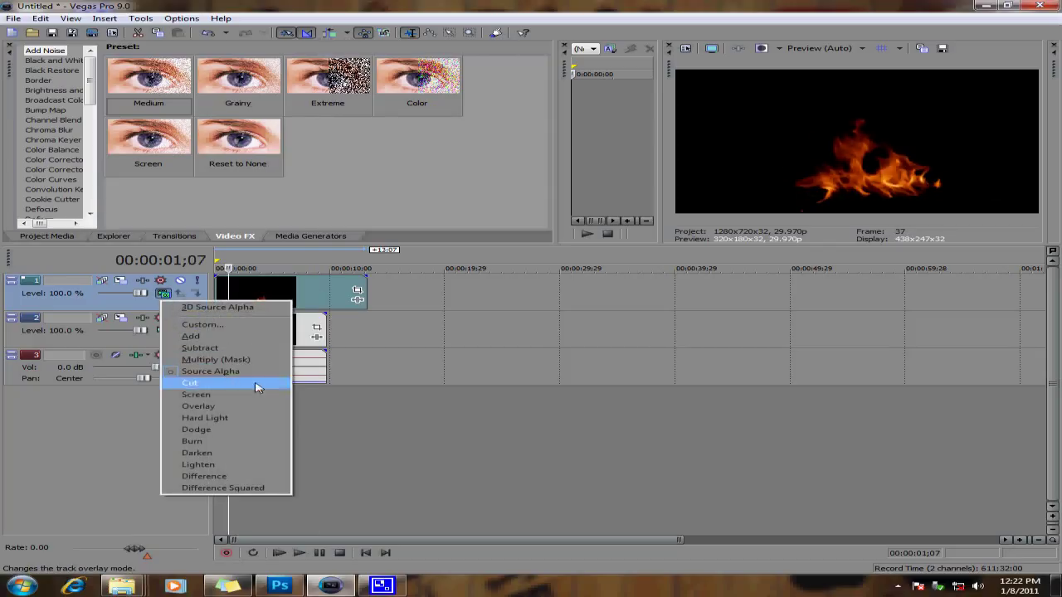
left_click(199, 394)
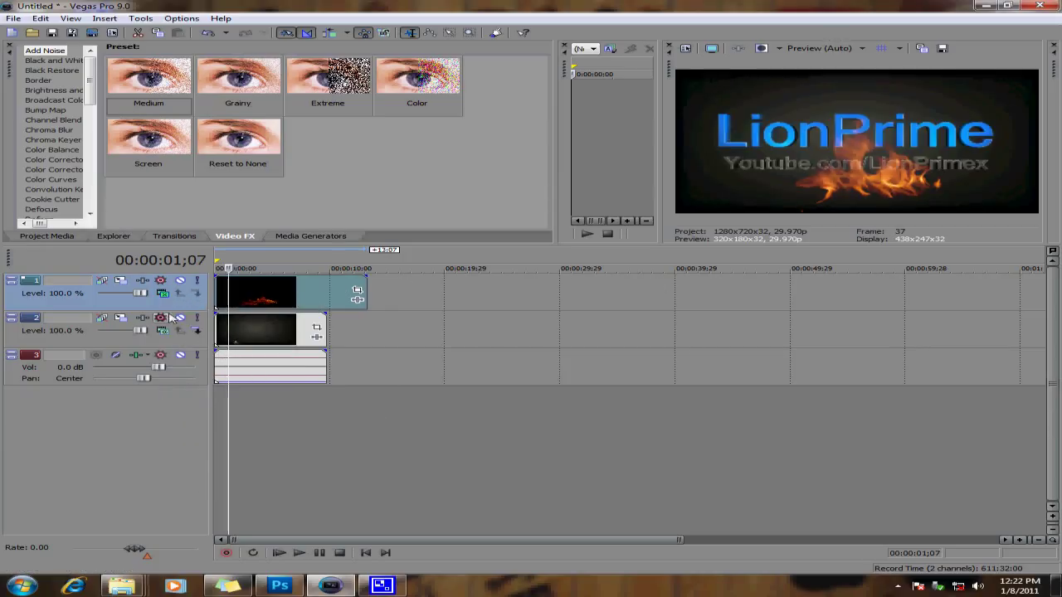
left_click(217, 304)
left_click(299, 552)
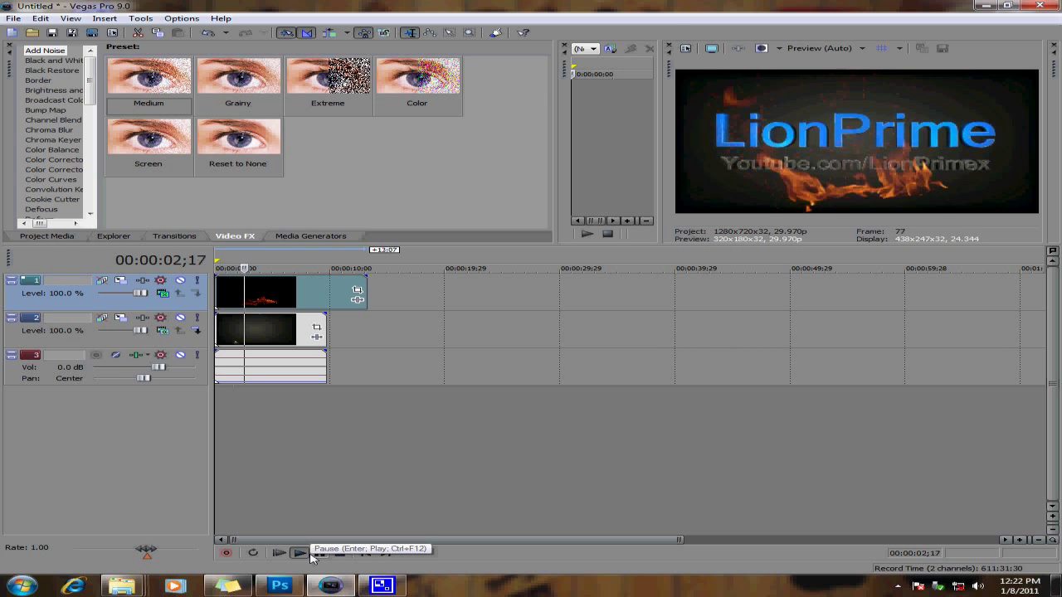
left_click(313, 554)
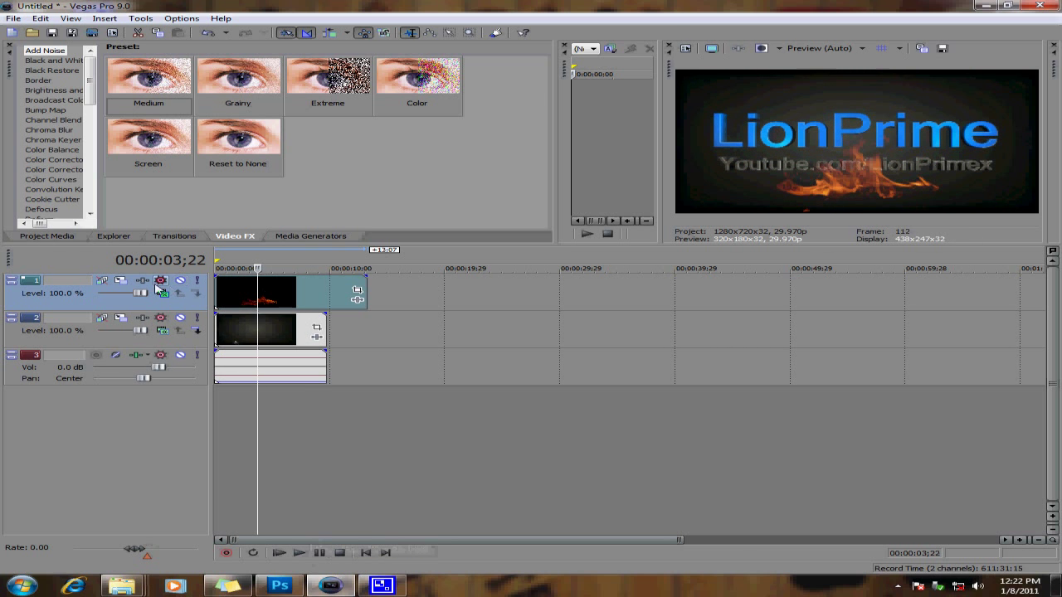
left_click(122, 282)
Rotate and nudge the fire frame to X 14.40, Y -126.00, then preview from the start
left_click_drag(486, 387, 450, 389)
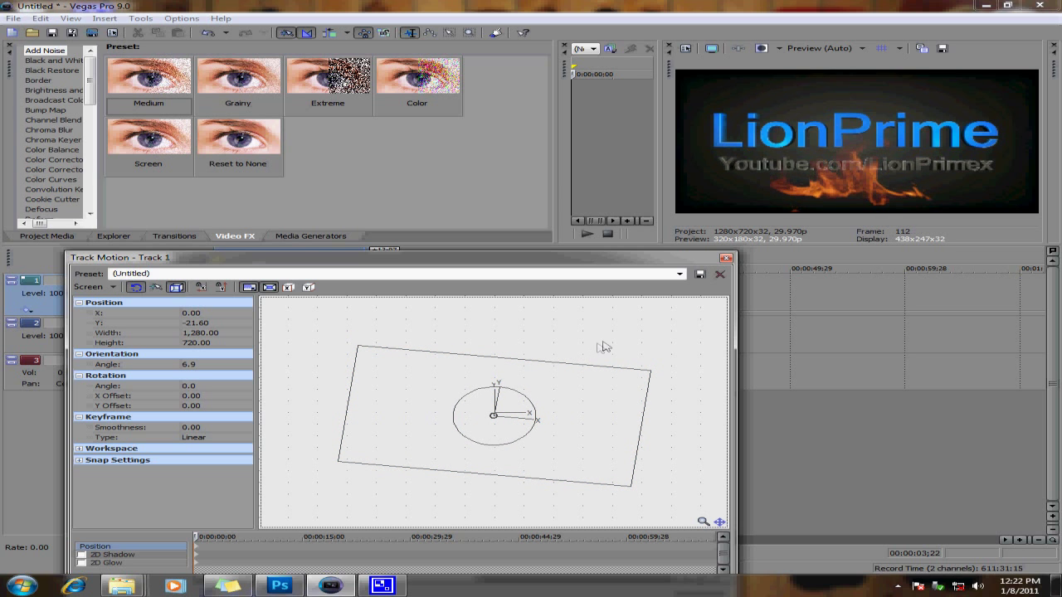
key("Down")
key("Down")
key("Down")
key("Down")
key("Down")
key("Down")
key("Down")
key("Down")
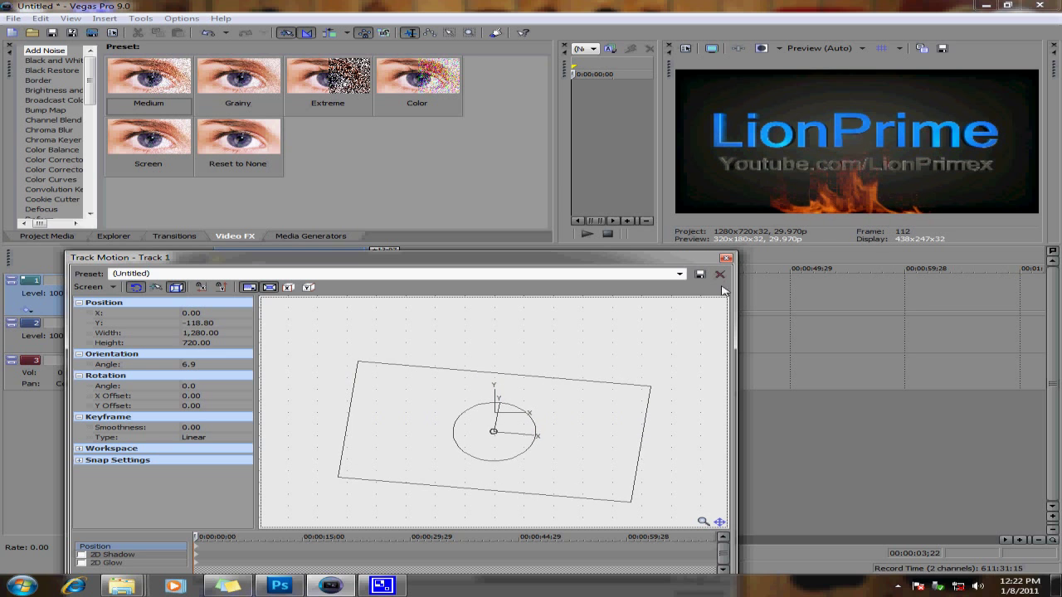
key("Right")
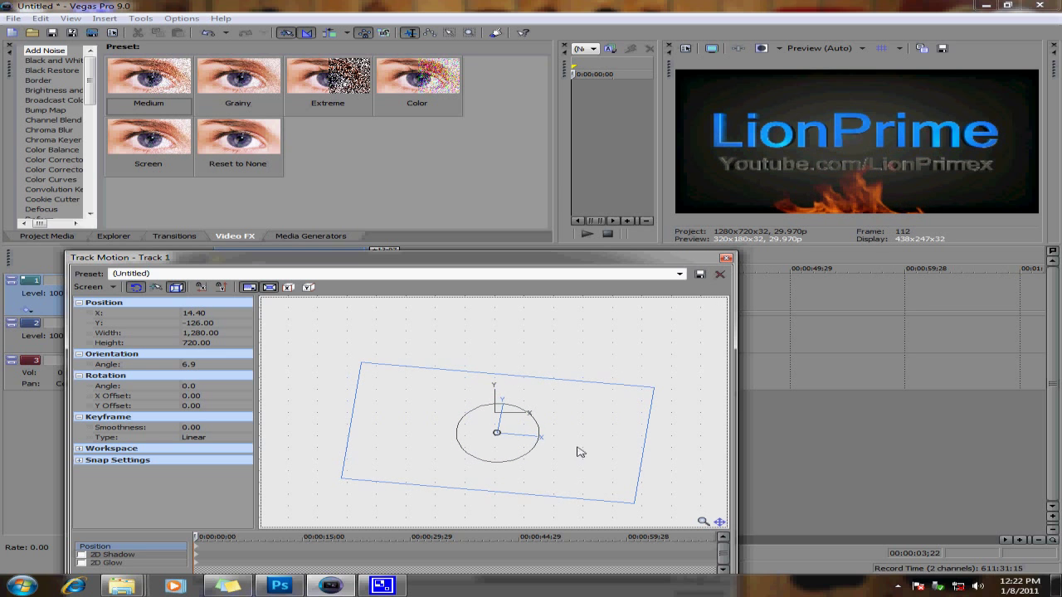
left_click(726, 258)
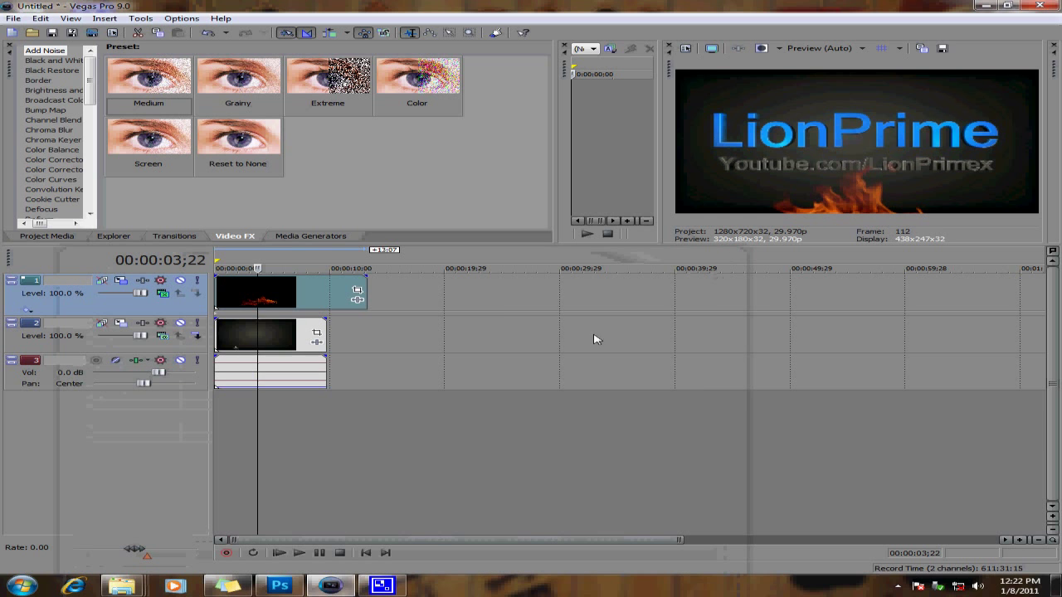
left_click(279, 553)
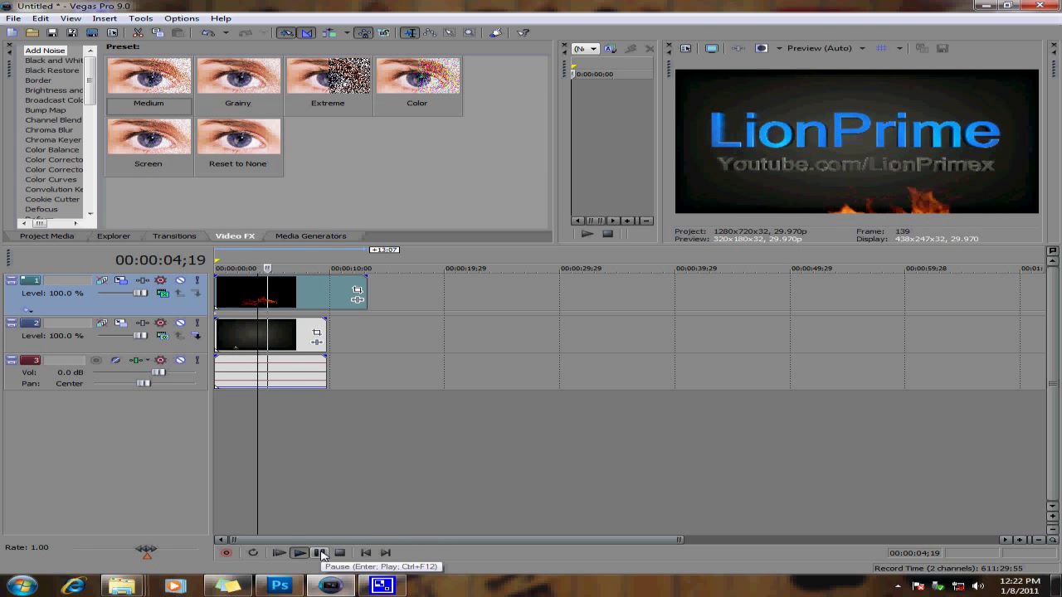
left_click(320, 553)
Drag the Dark_Smoke clip from the newest tut folder onto the Vegas timeline
mouse_move(124, 585)
left_click(653, 488)
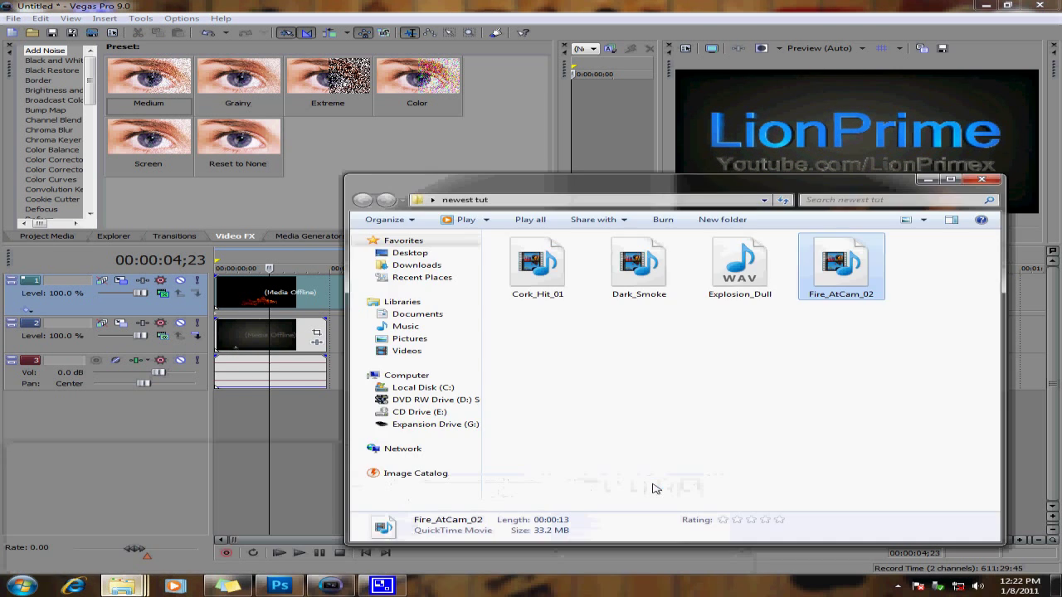
left_click_drag(654, 192, 796, 194)
left_click_drag(773, 266, 392, 290)
left_click(1056, 179)
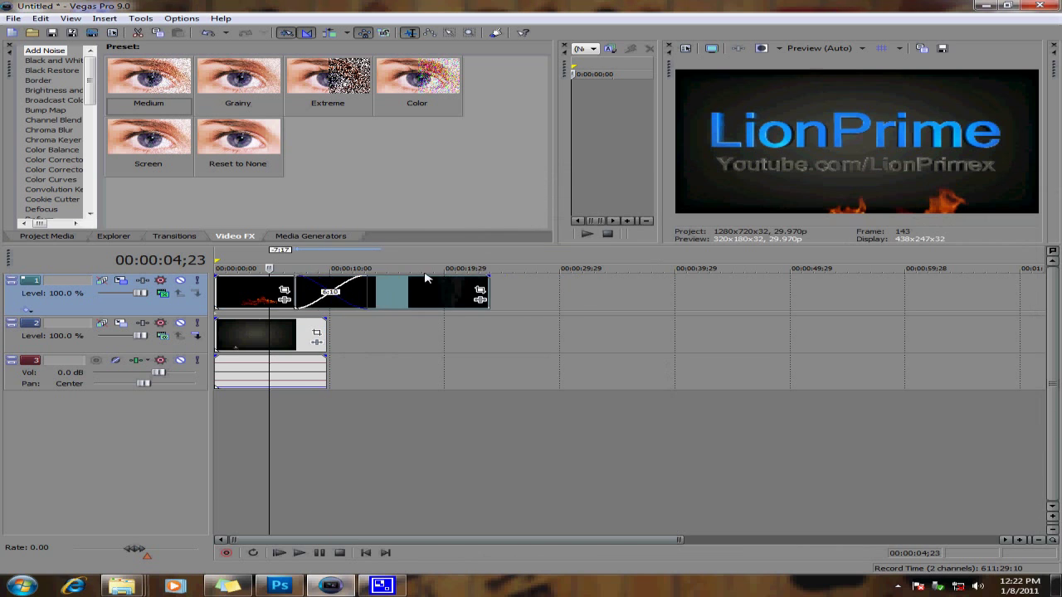
Insert a new top video track, move the smoke clip to its start and set Overlay compositing
right_click(627, 308)
left_click(656, 326)
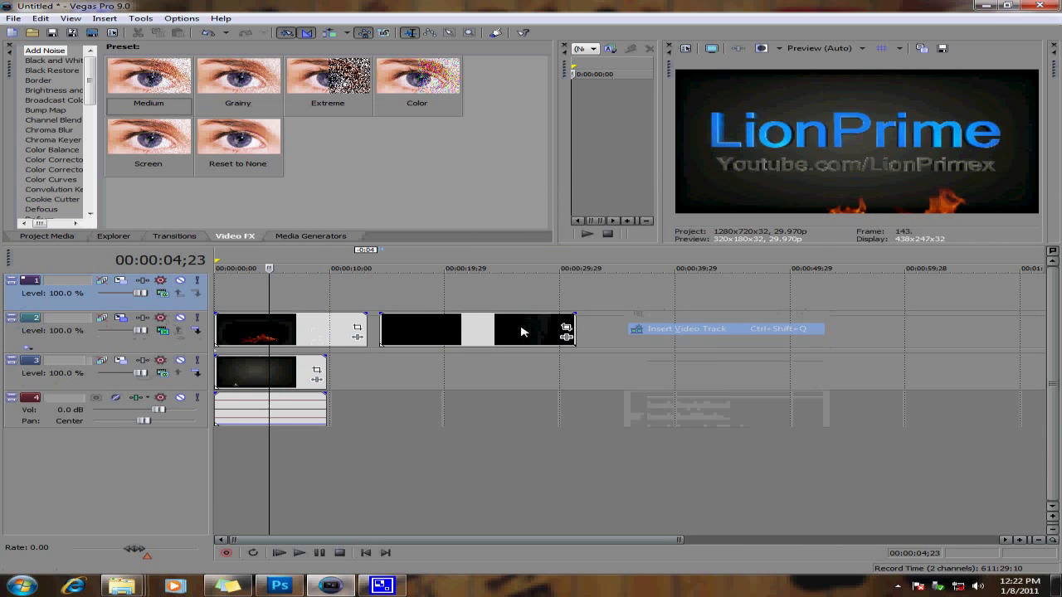
left_click_drag(444, 330, 280, 296)
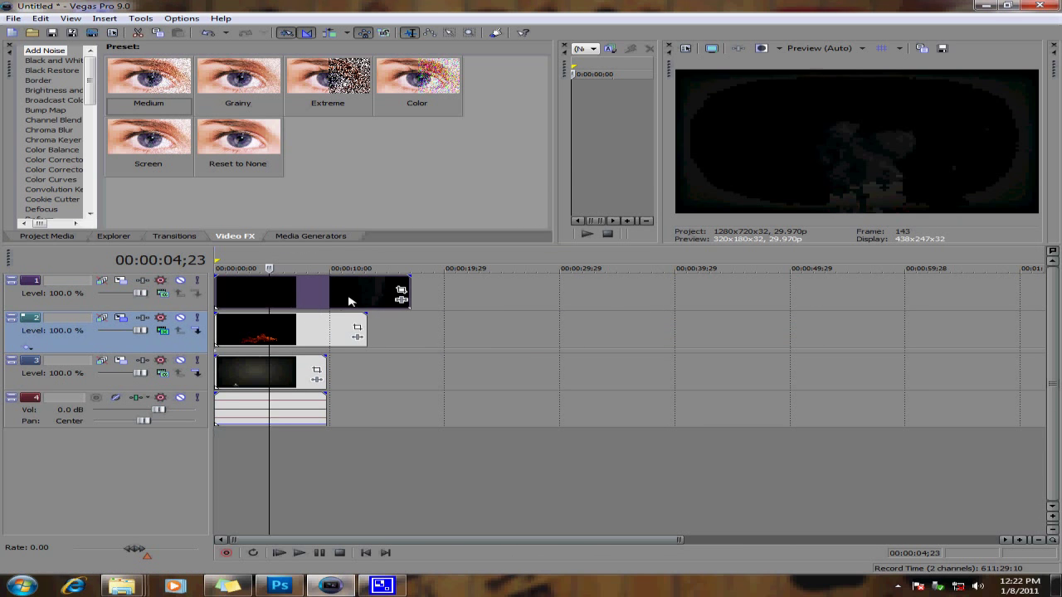
left_click(163, 294)
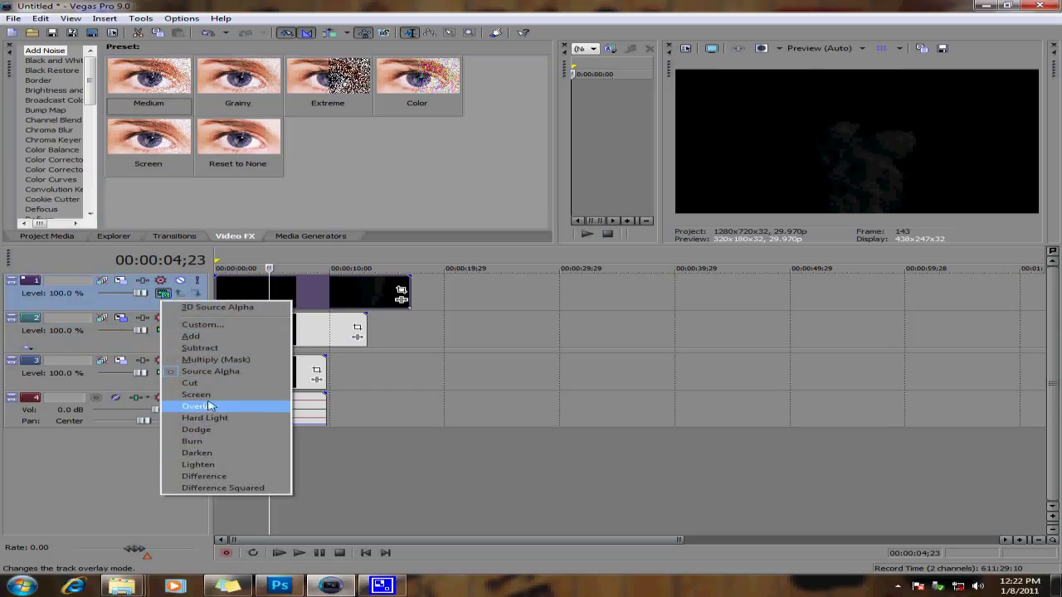
left_click(209, 405)
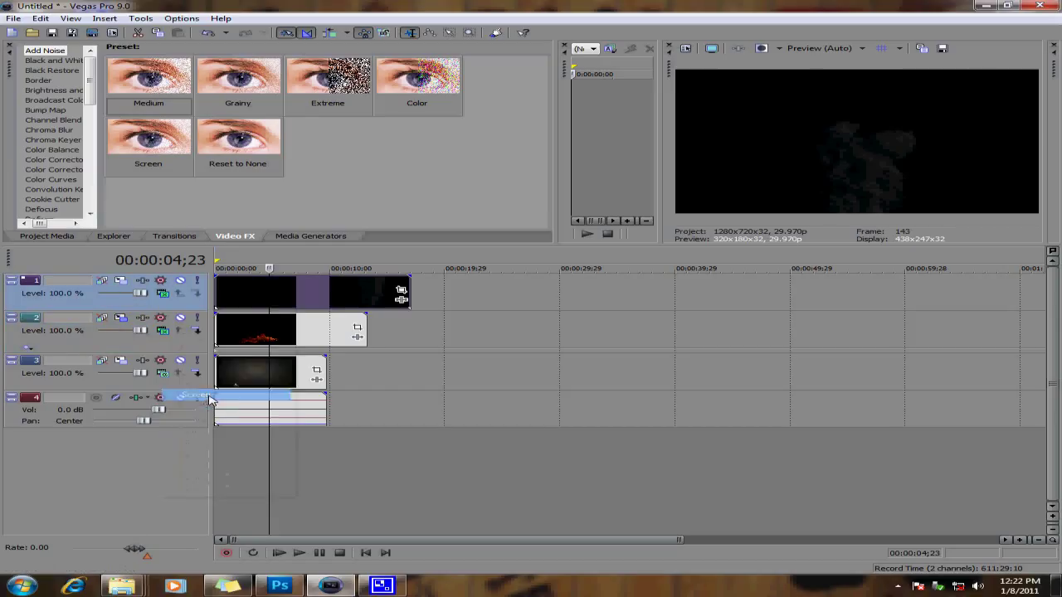
Play the composite to check the smoke, then pause and move the playhead near the start
left_click(285, 554)
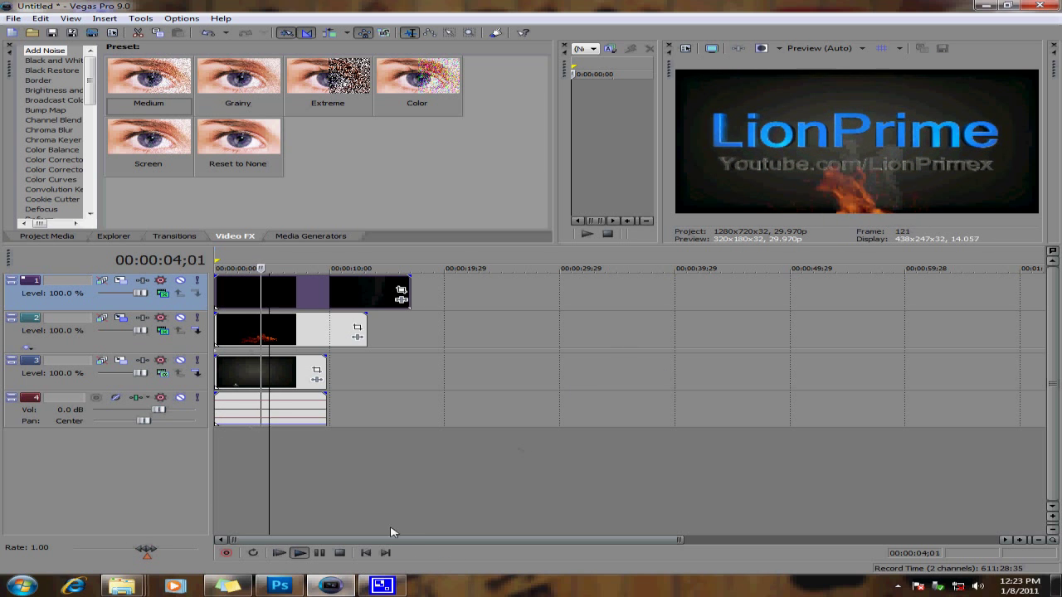
left_click(319, 552)
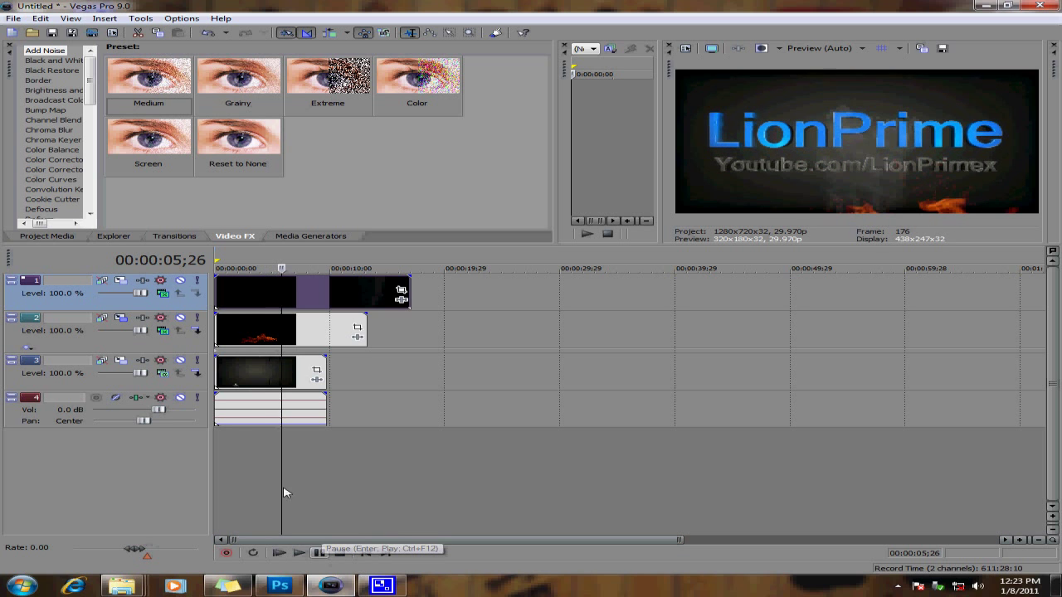
left_click(231, 434)
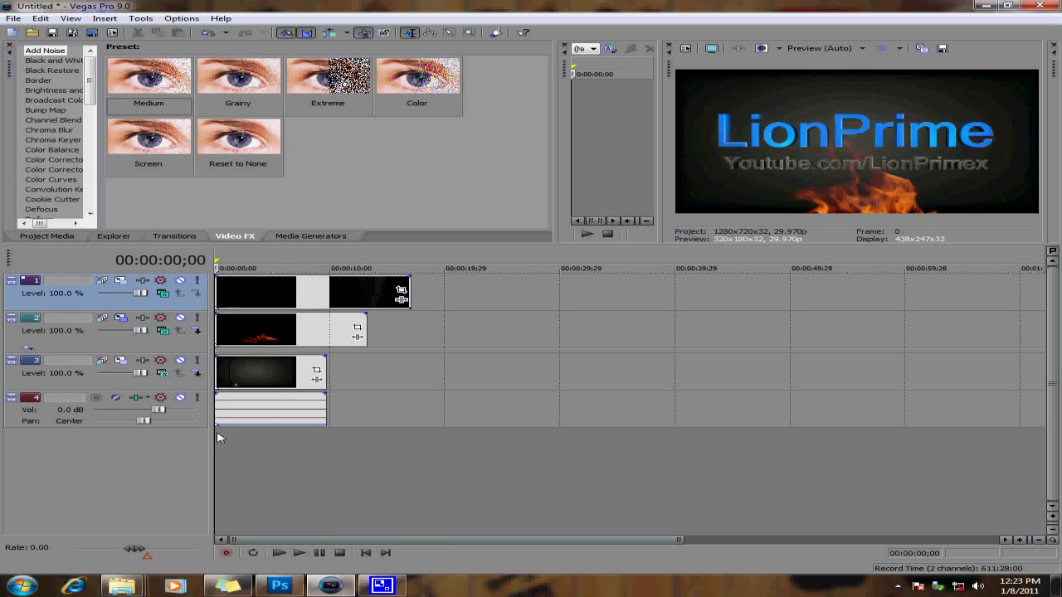
Replay the intro from the start, zoom the timeline to the first 25 seconds, then bring up the tut folder
key("space")
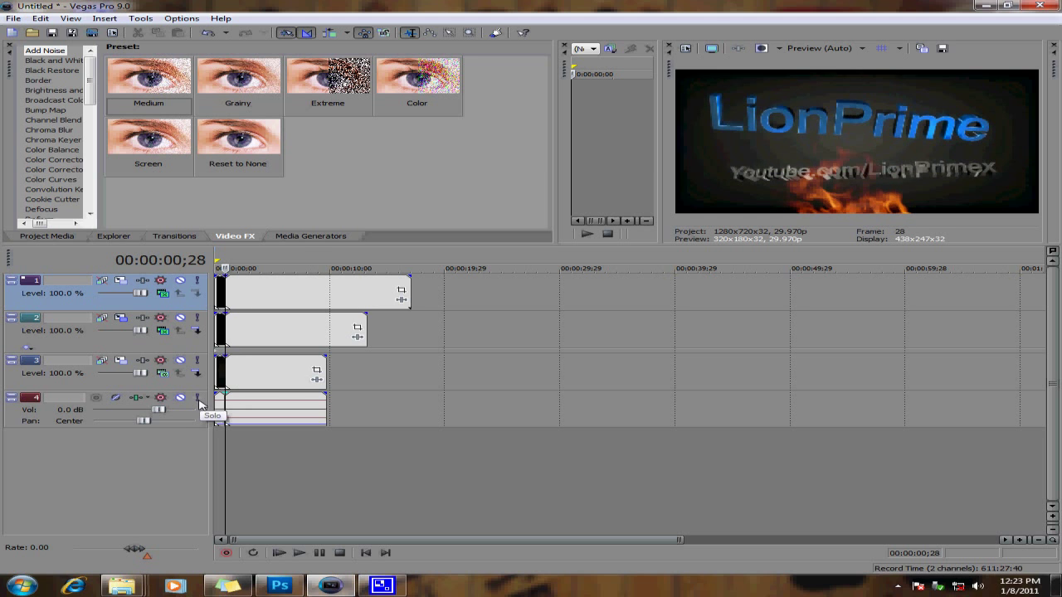
scroll(351, 403, "up", 3)
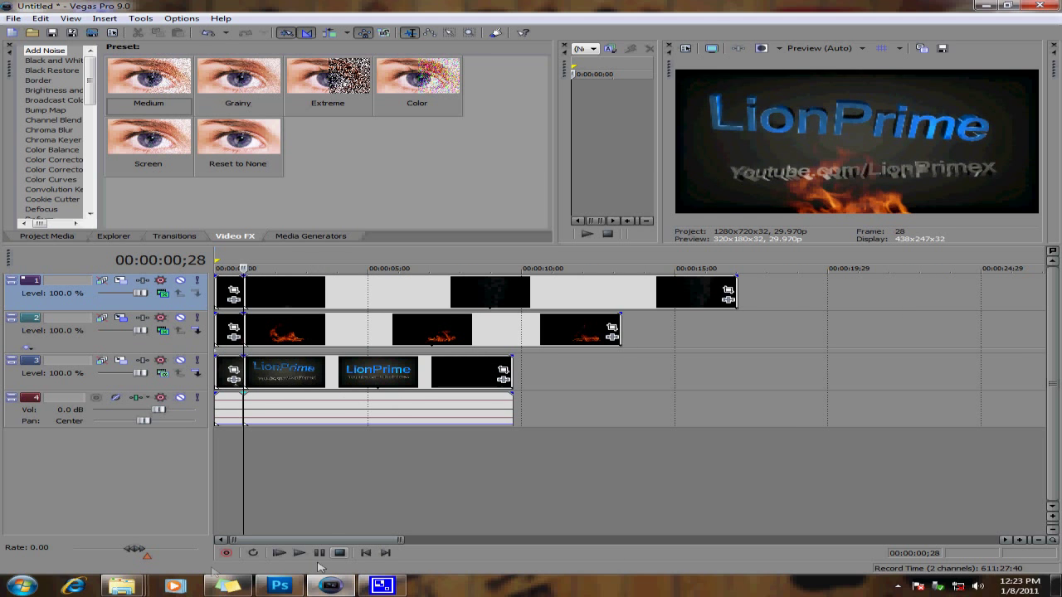
mouse_move(136, 584)
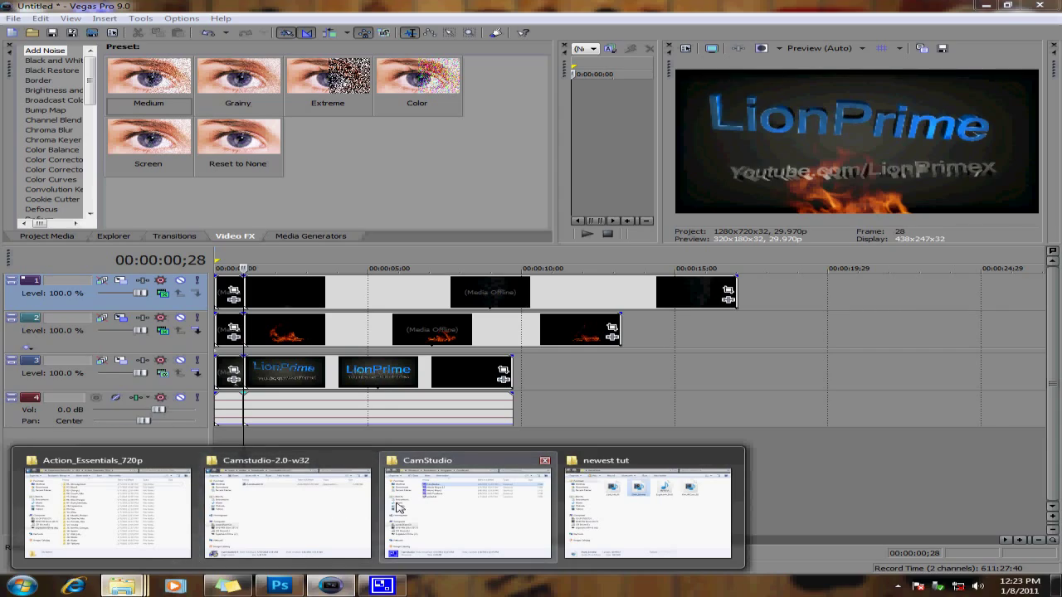
mouse_move(228, 482)
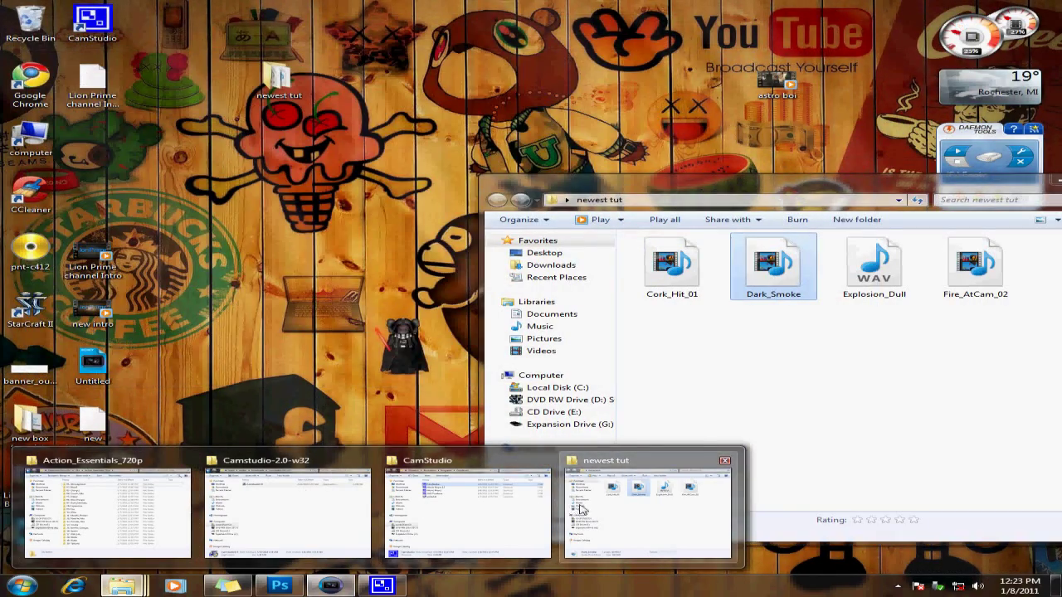
left_click(638, 510)
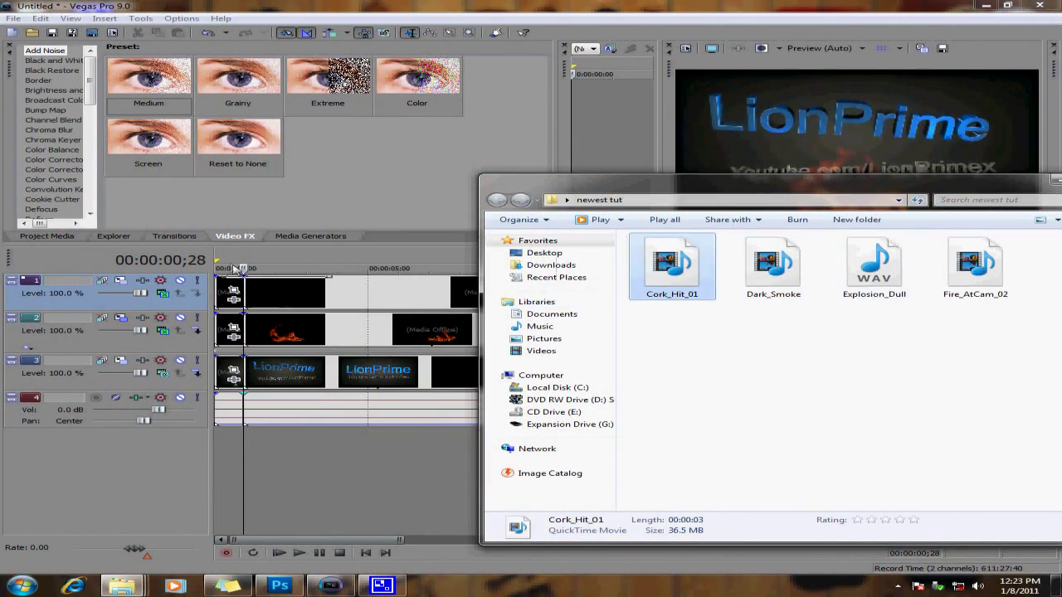
Add Cork_Hit_01 on a new top track and screen-blend it over the tracks beneath
left_click_drag(256, 264, 255, 264)
left_click(331, 297)
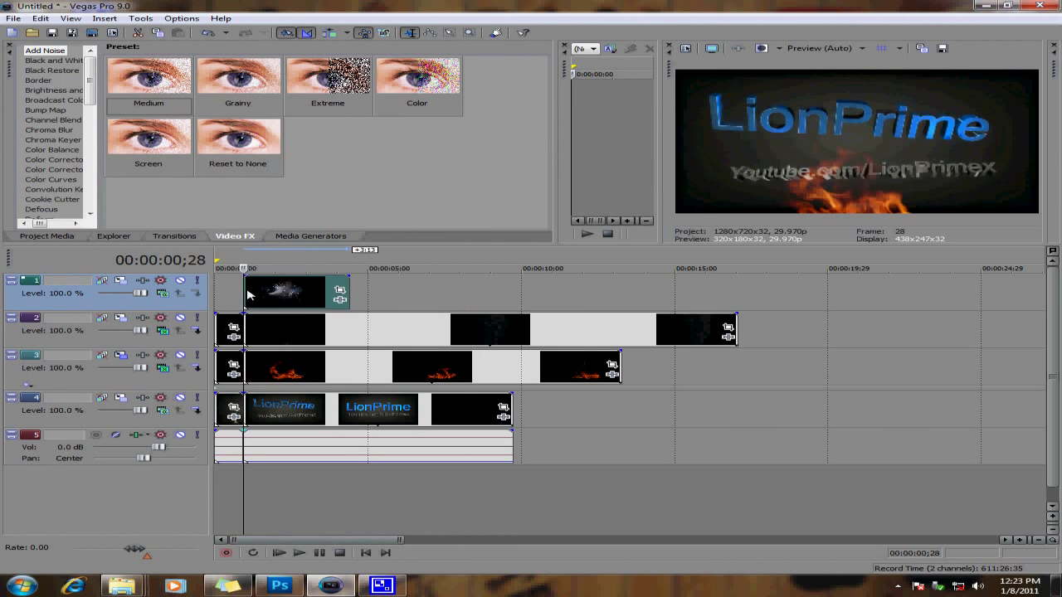
left_click(162, 293)
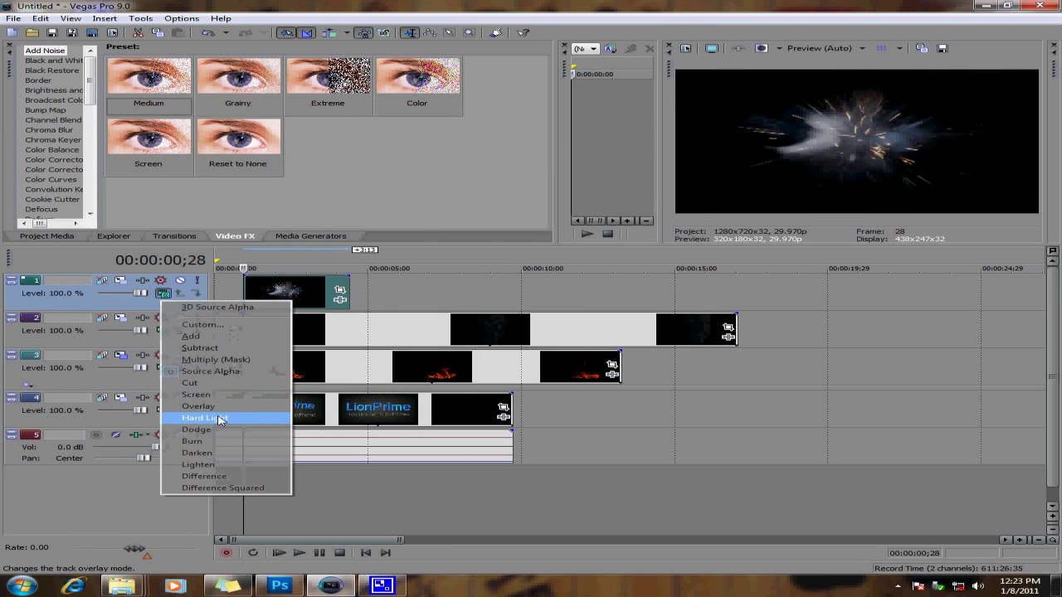
left_click(196, 394)
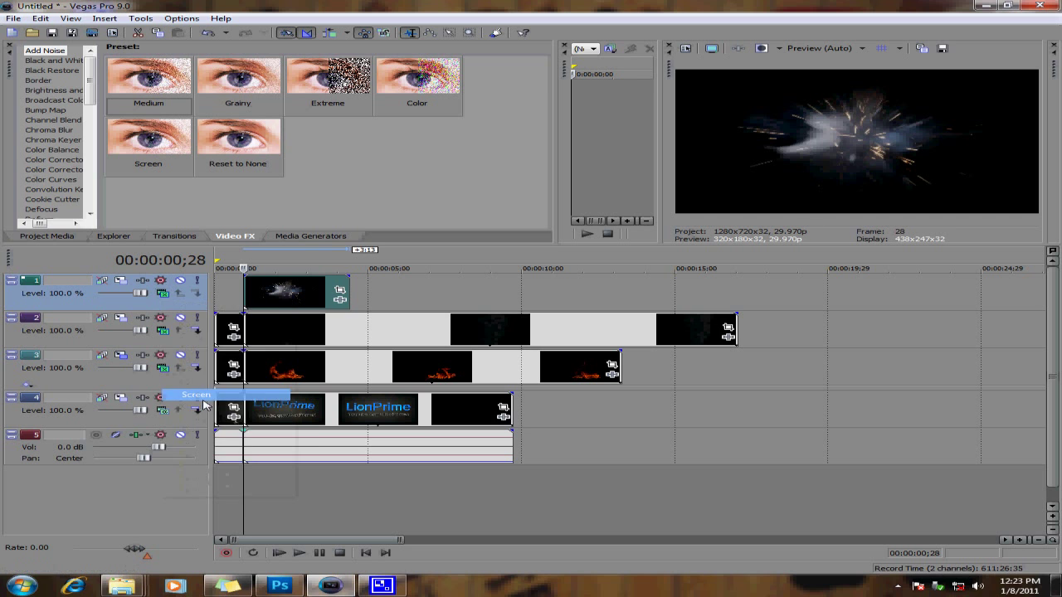
Shift the sparks track frame slightly down in Track Motion, then play the intro from the beginning
left_click(121, 281)
left_click_drag(432, 386, 431, 393)
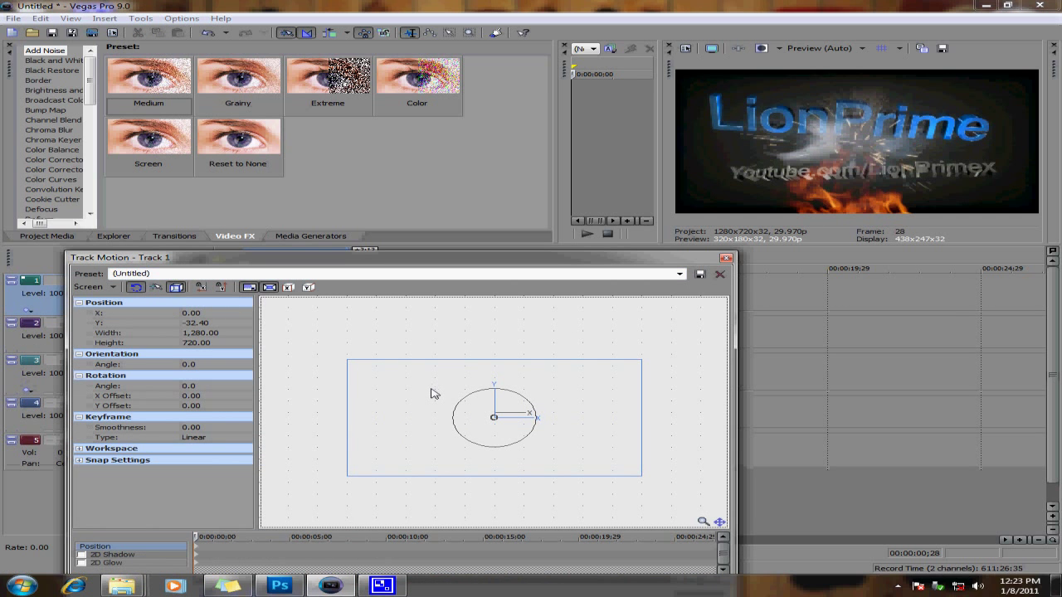
left_click(727, 258)
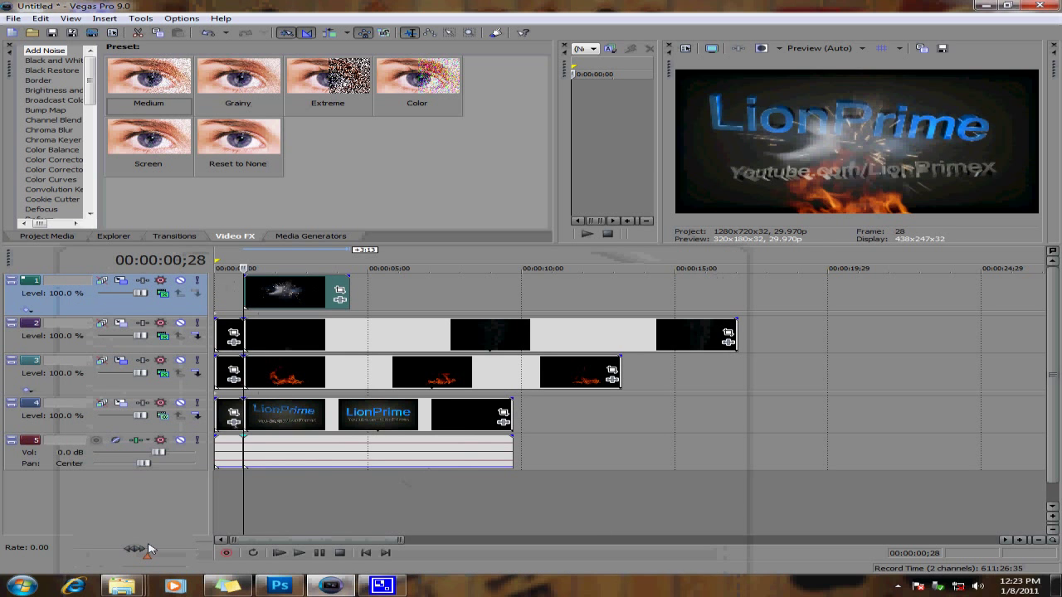
left_click(279, 552)
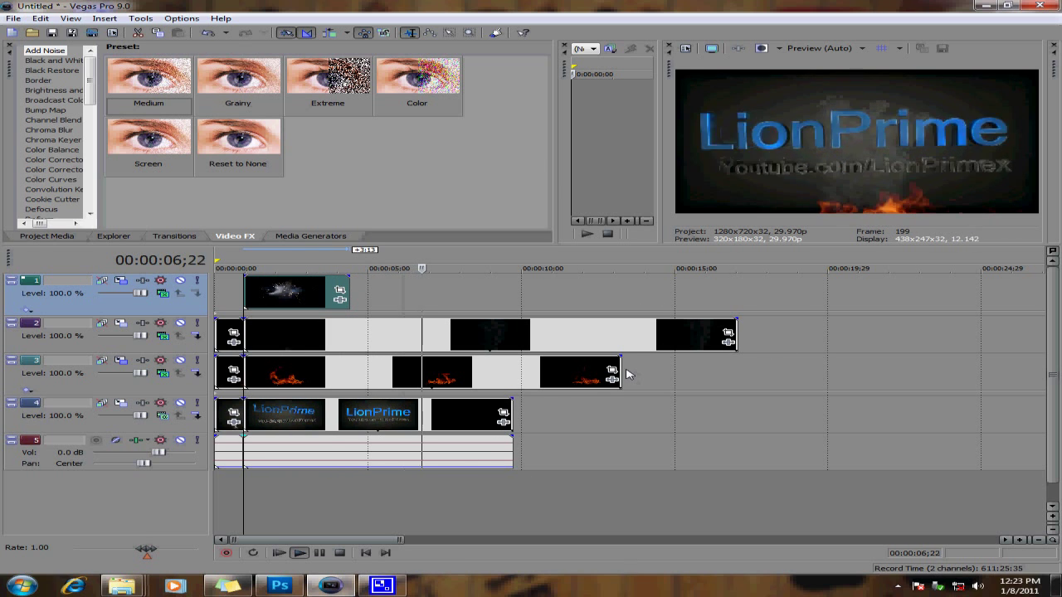
Drag the later fire and smoke events left so they butt together, then set the playhead near the start
left_click_drag(626, 371, 519, 368)
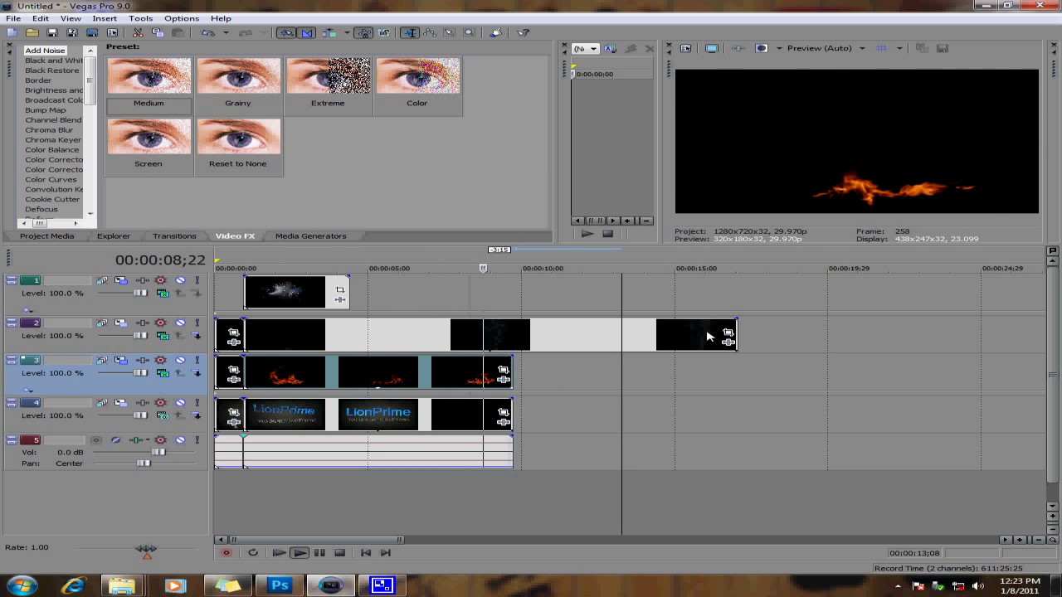
left_click_drag(736, 334, 512, 335)
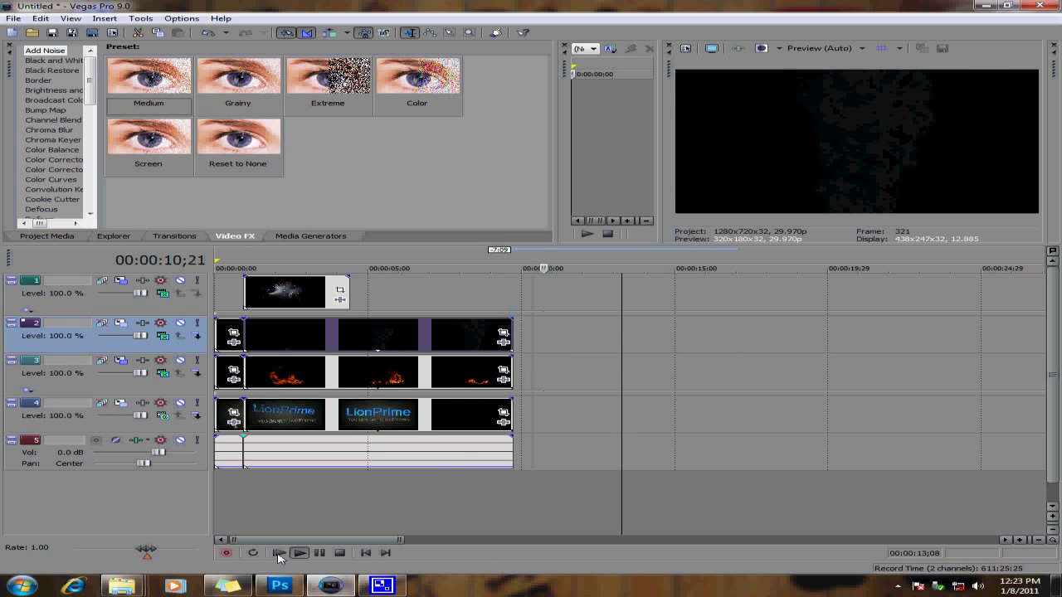
left_click(389, 481)
left_click(298, 477)
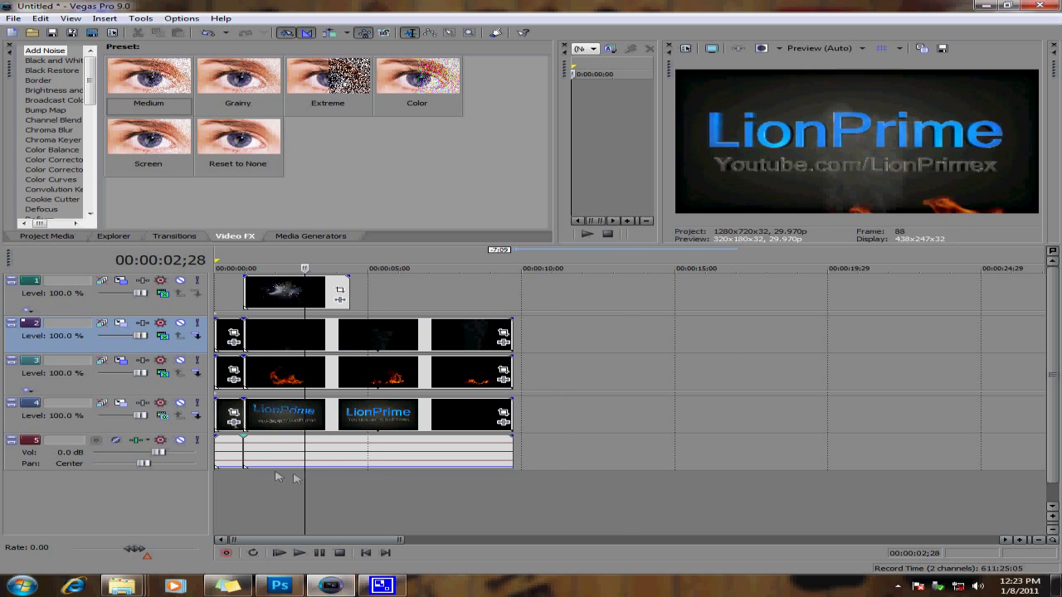
Replay the intro to review the result, then minimize Vegas to the desktop
left_click(280, 553)
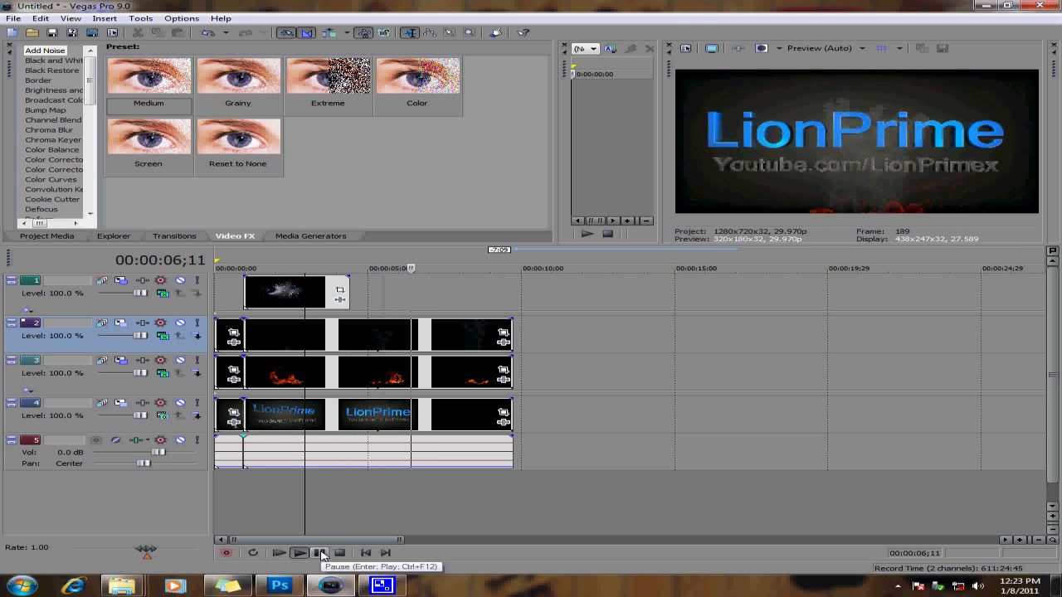
left_click(320, 553)
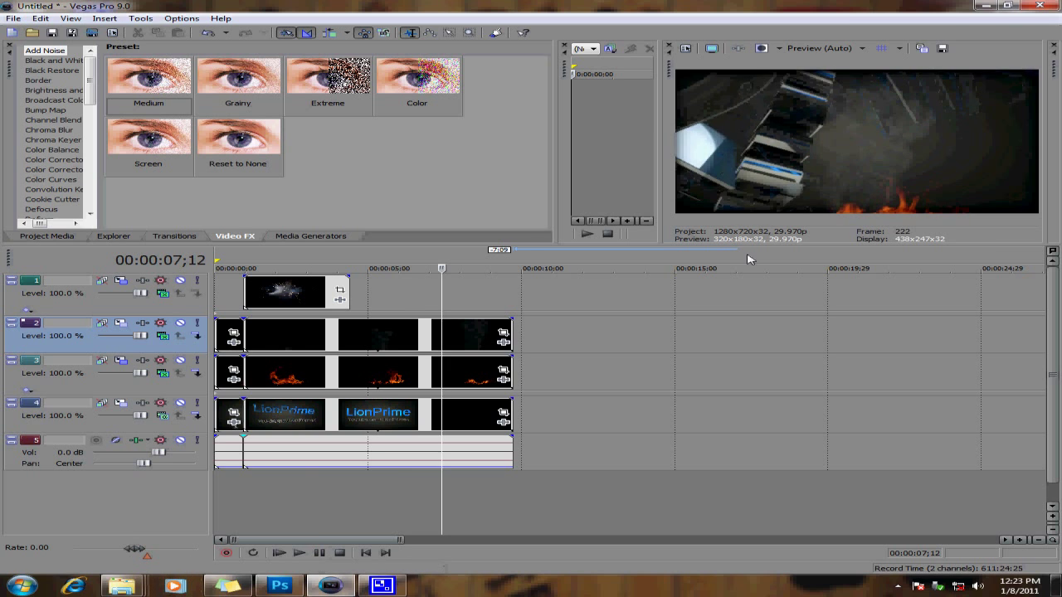
left_click(985, 7)
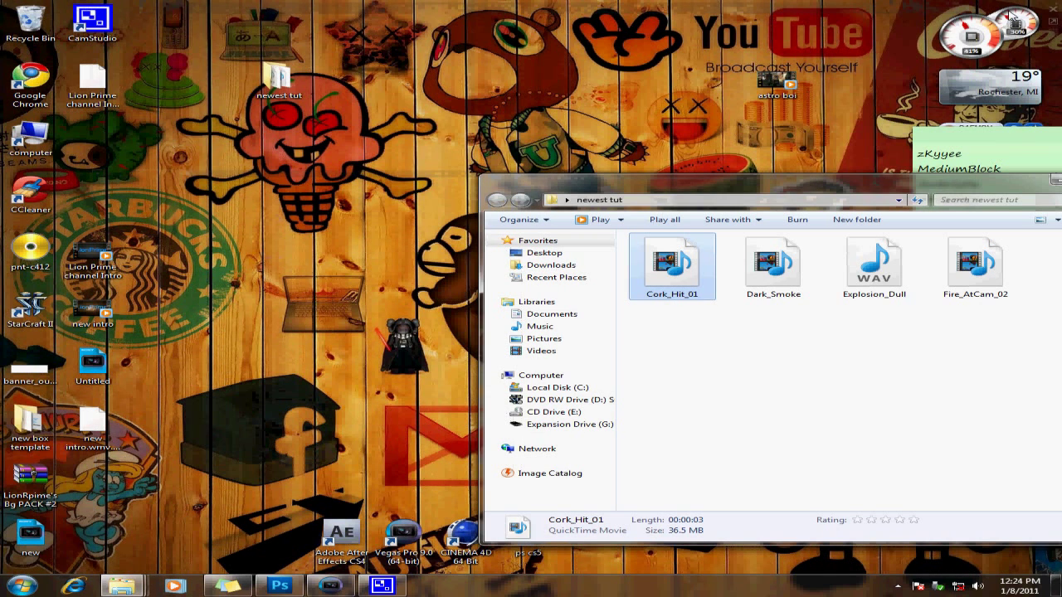
Close the newest tut folder window, leaving the bare desktop
left_click(1056, 181)
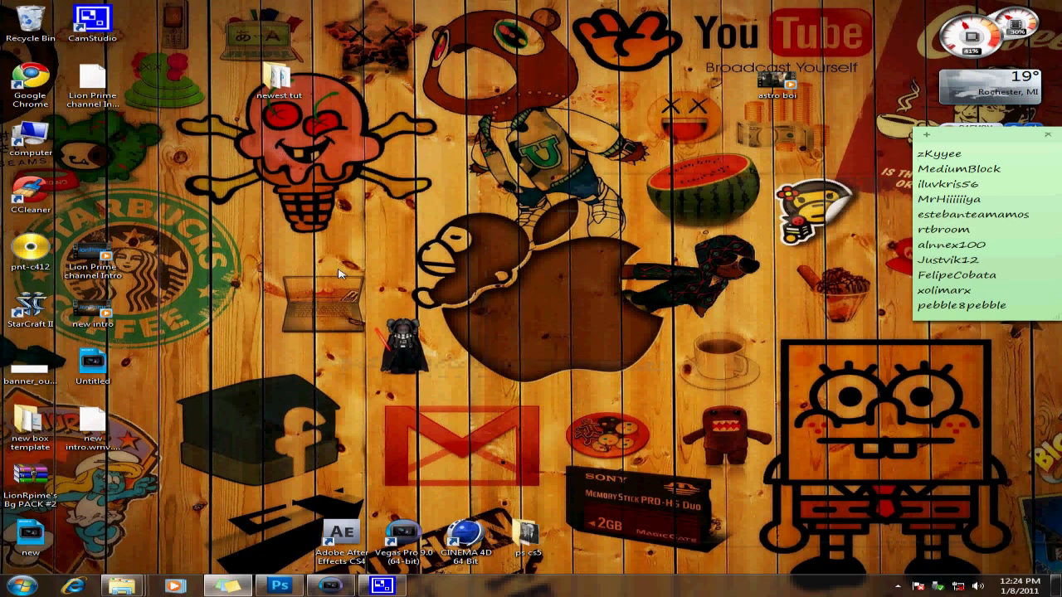